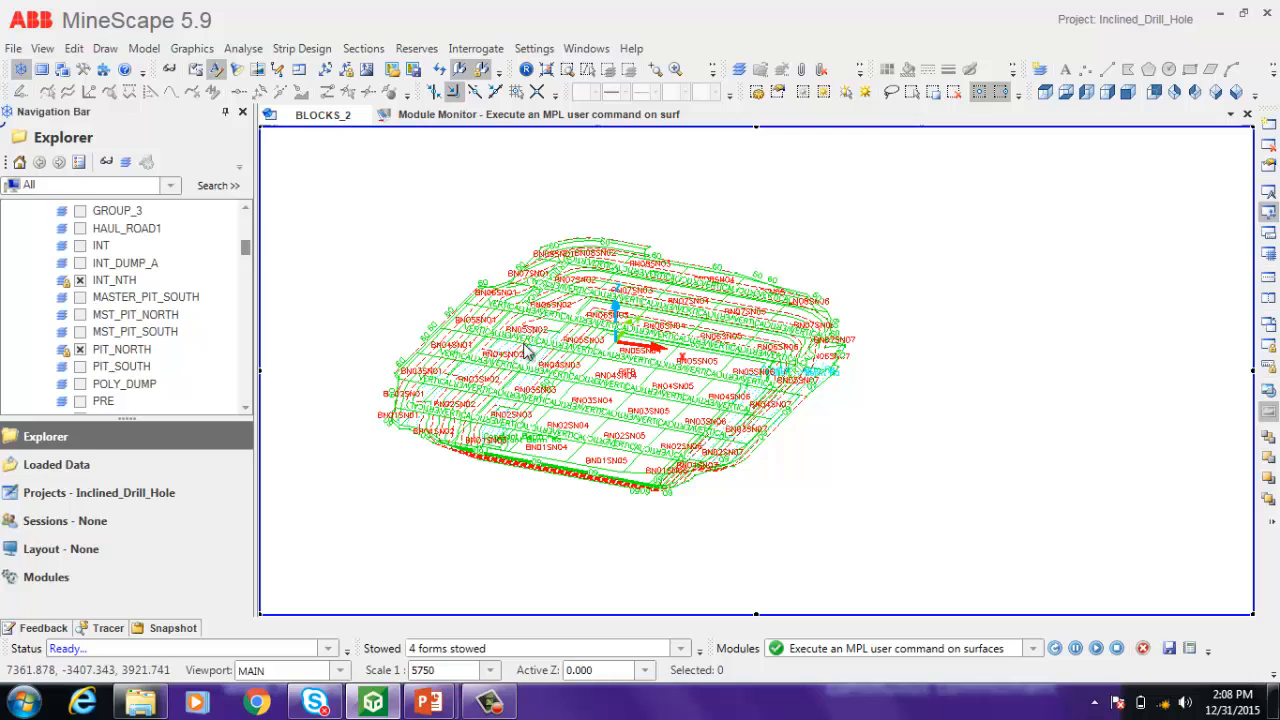
Open the reserves Polygon Samples form and examine its setup and the entries of the polygon list file bb_pit_nth
{"action": "mouse_move", "coordinate": [546, 383]}
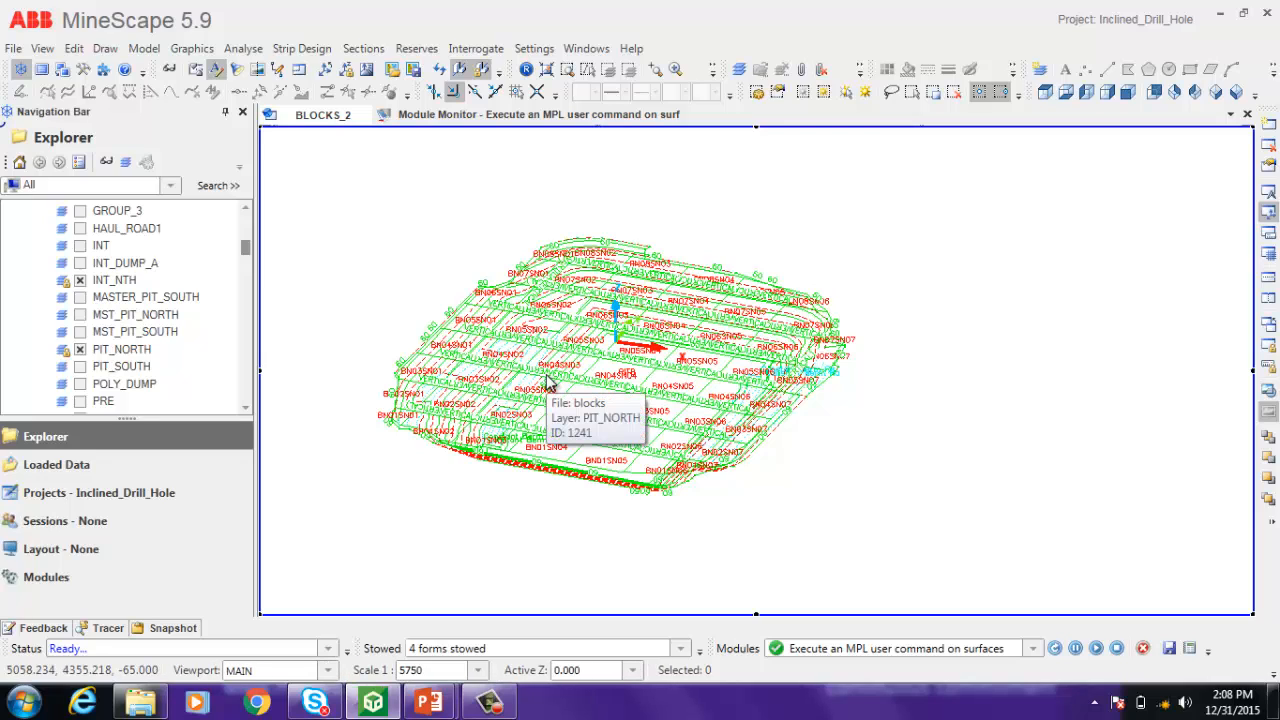
{"action": "left_click", "coordinate": [428, 55]}
{"action": "mouse_move", "coordinate": [553, 140]}
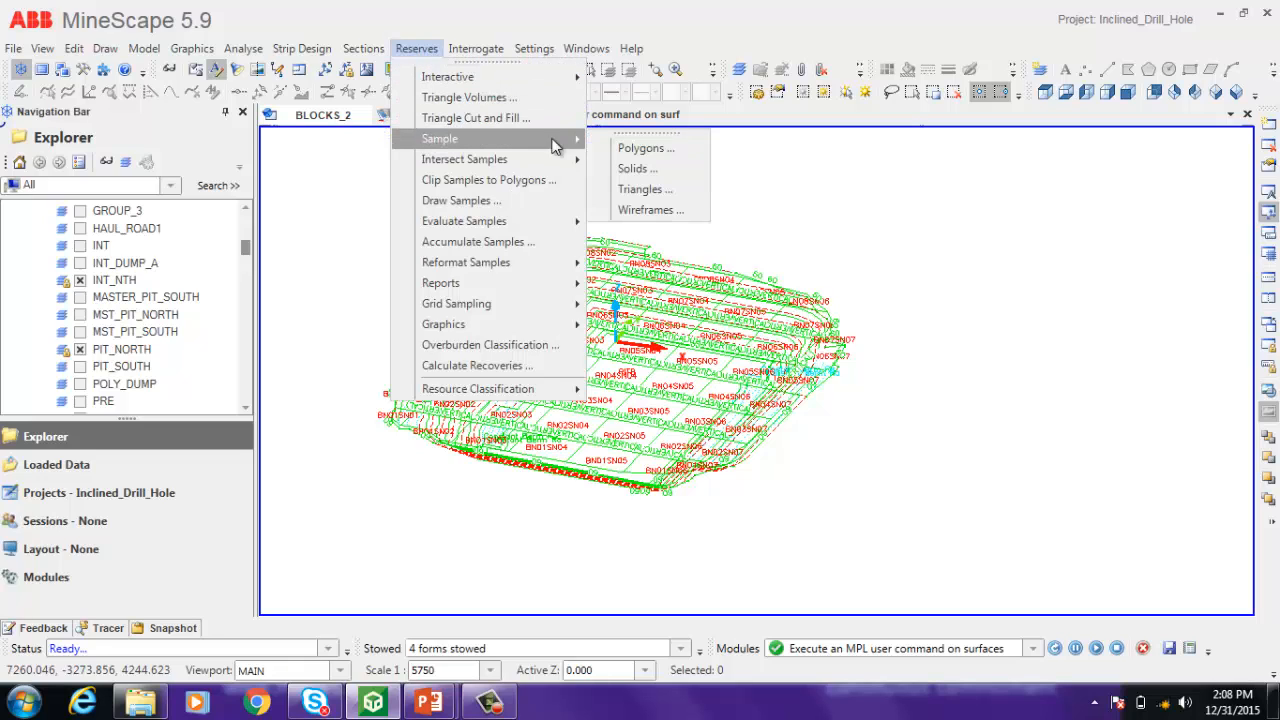
{"action": "left_click", "coordinate": [642, 153]}
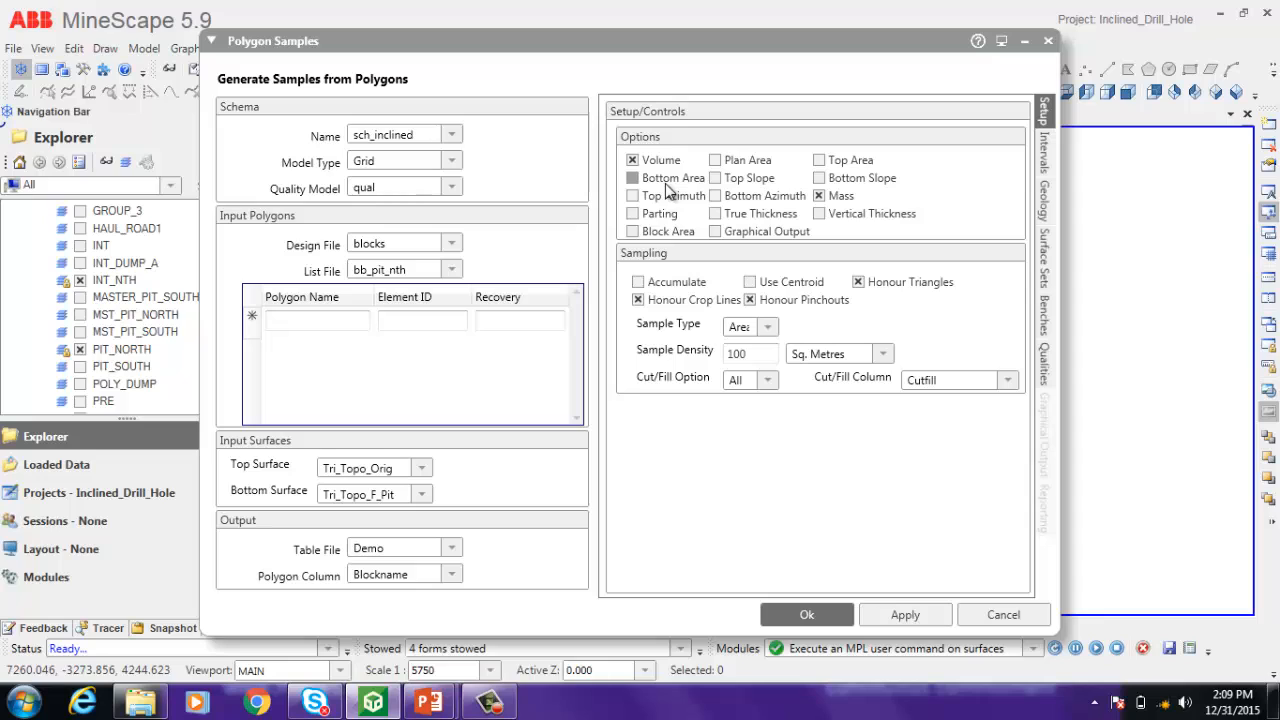
{"action": "right_click", "coordinate": [394, 270]}
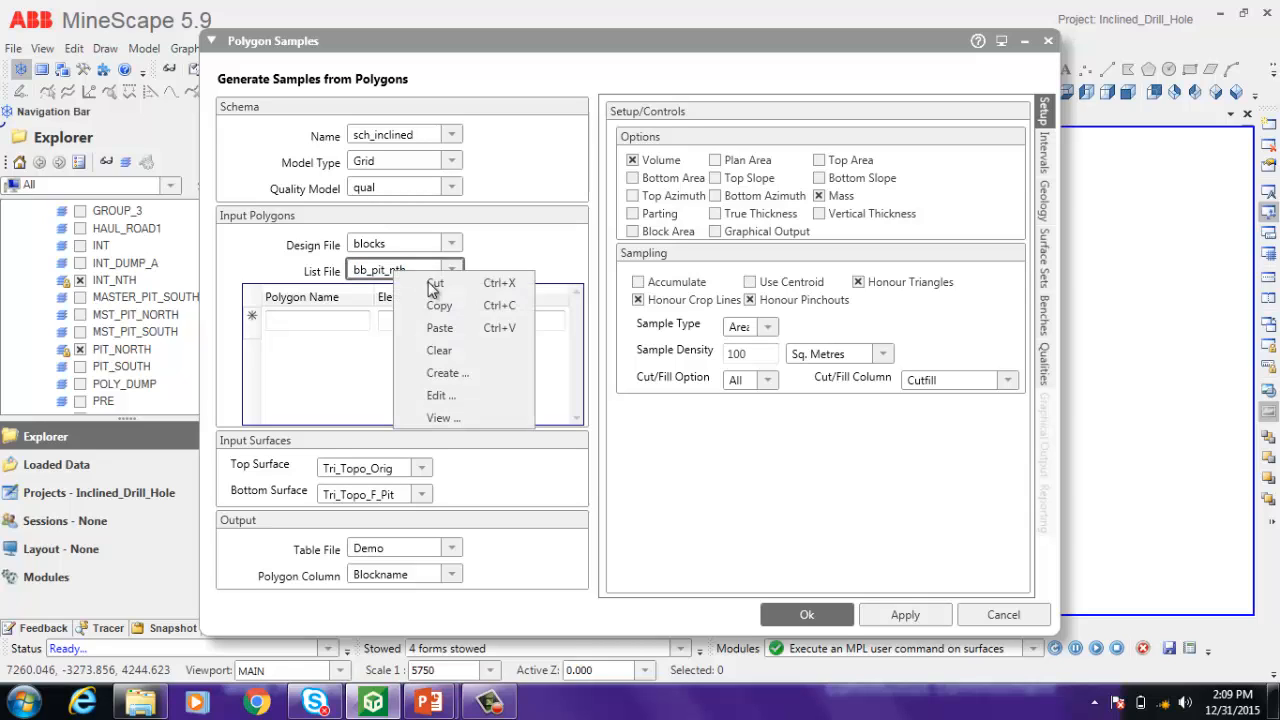
{"action": "left_click", "coordinate": [457, 395]}
{"action": "left_click_drag", "start_coordinate": [400, 392], "coordinate": [345, 308]}
{"action": "left_click", "coordinate": [884, 436]}
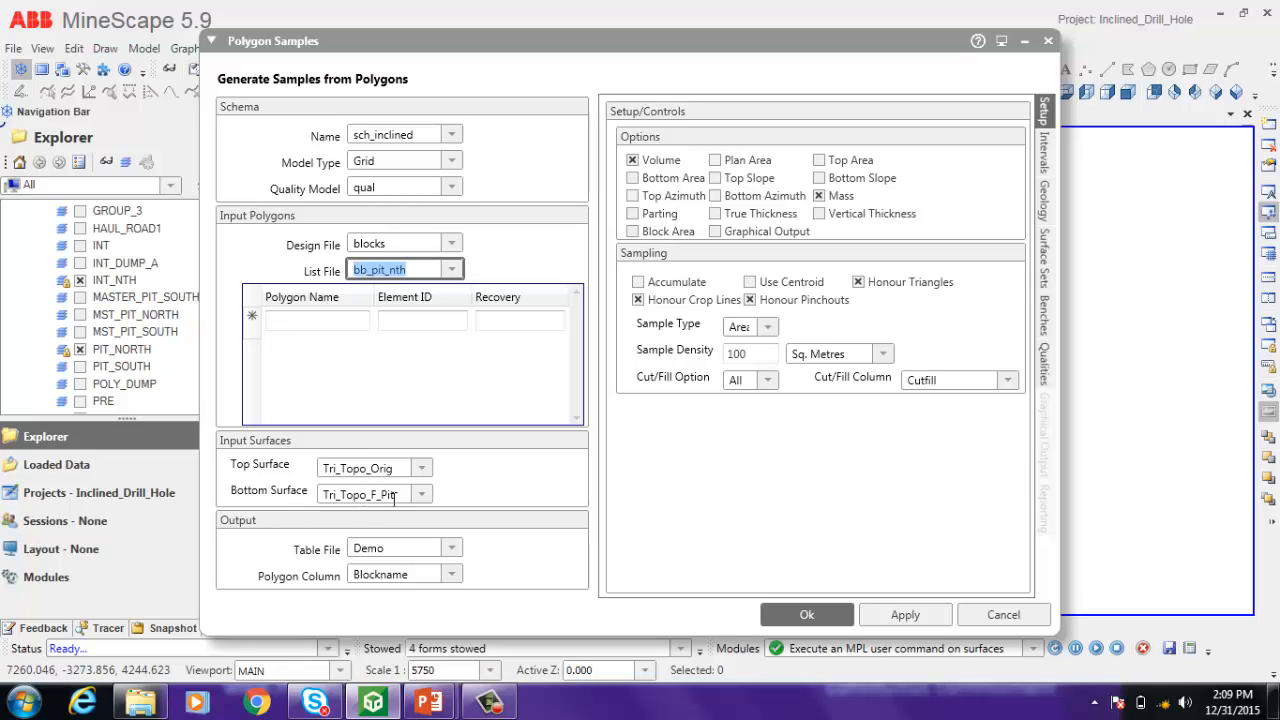
Display the TRI_TOPO_F_PIT triangle surface together with the pit blocks, moving the Polygon Samples form out of the way and back
{"action": "left_click_drag", "start_coordinate": [658, 52], "coordinate": [798, 502]}
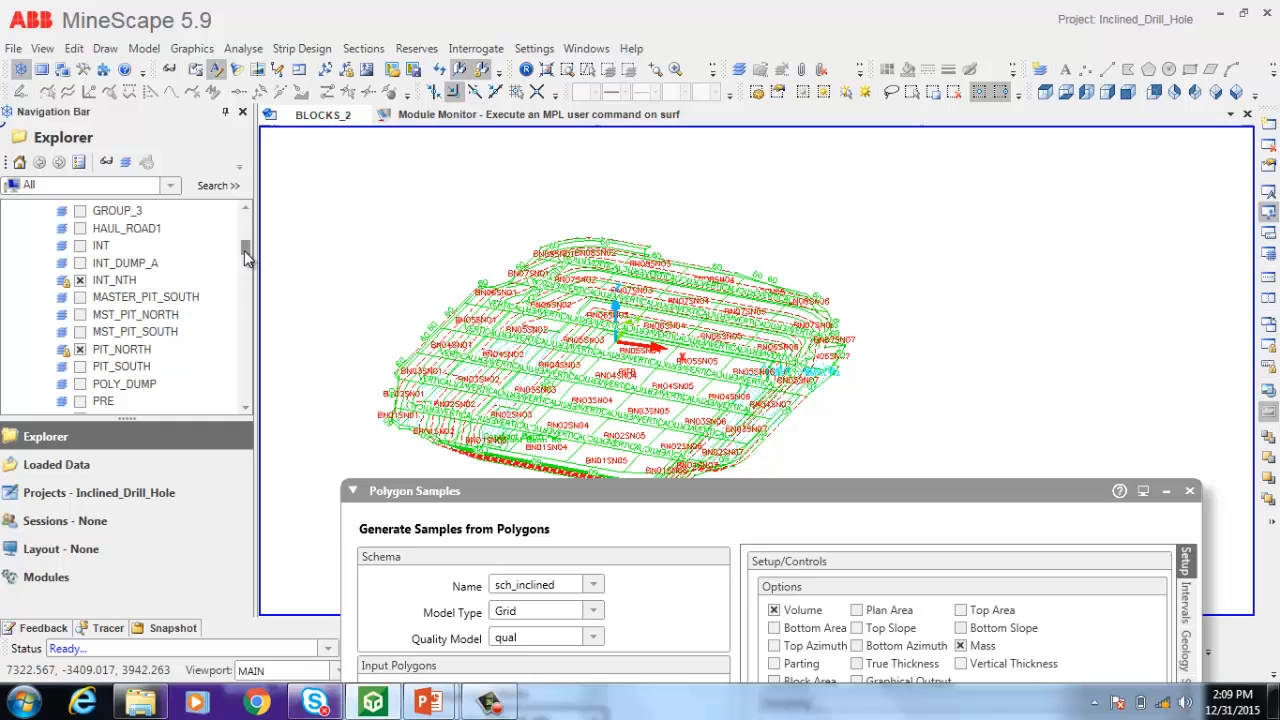
{"action": "left_click_drag", "start_coordinate": [246, 250], "coordinate": [247, 394]}
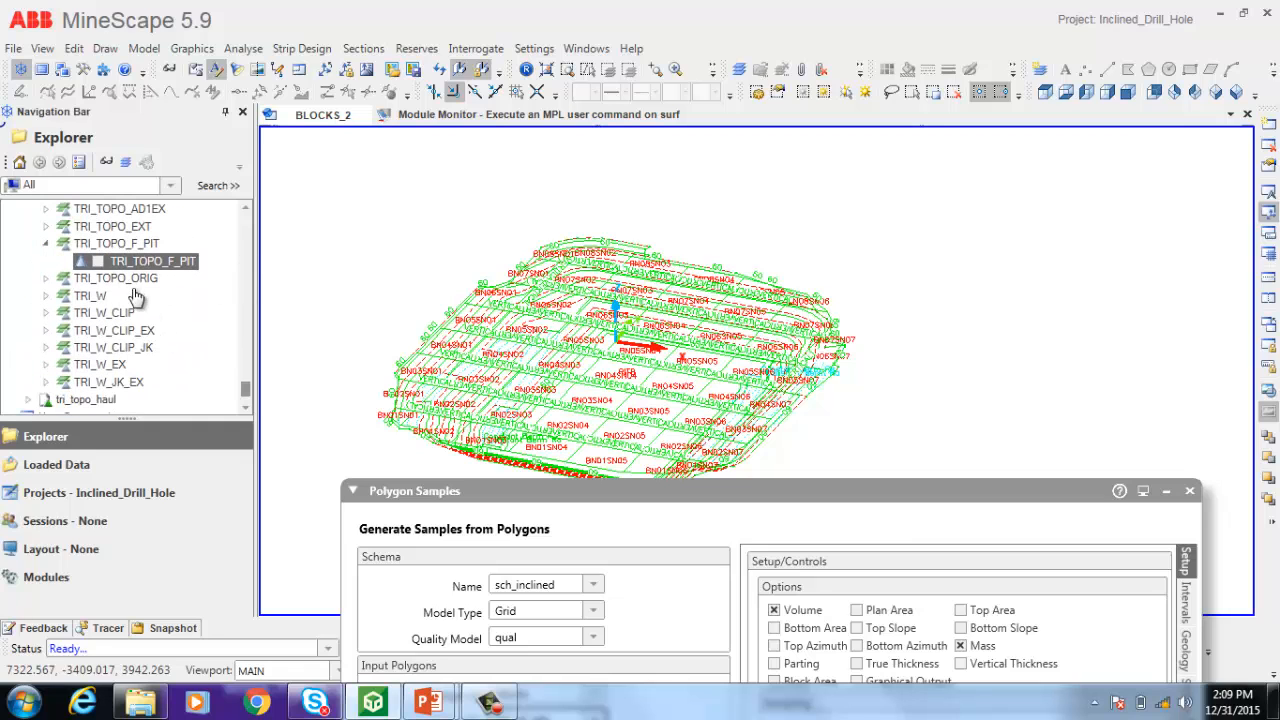
{"action": "left_click", "coordinate": [98, 262]}
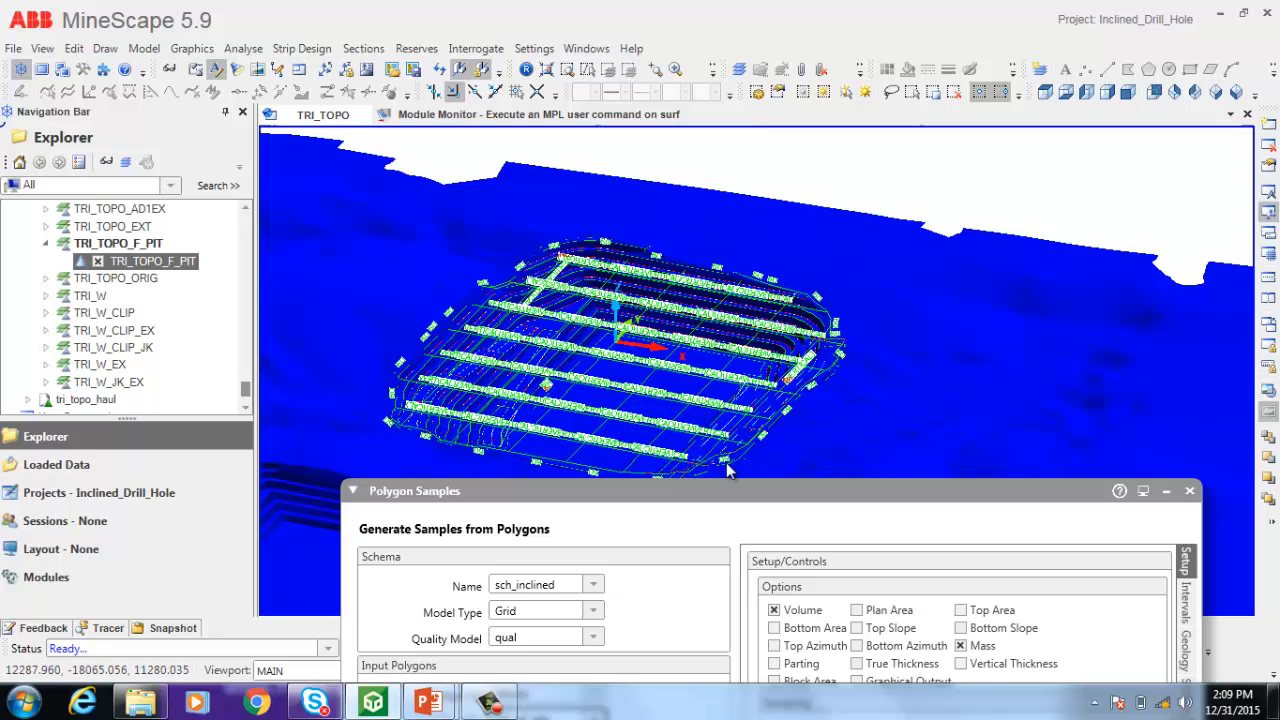
{"action": "left_click_drag", "start_coordinate": [732, 490], "coordinate": [638, 138]}
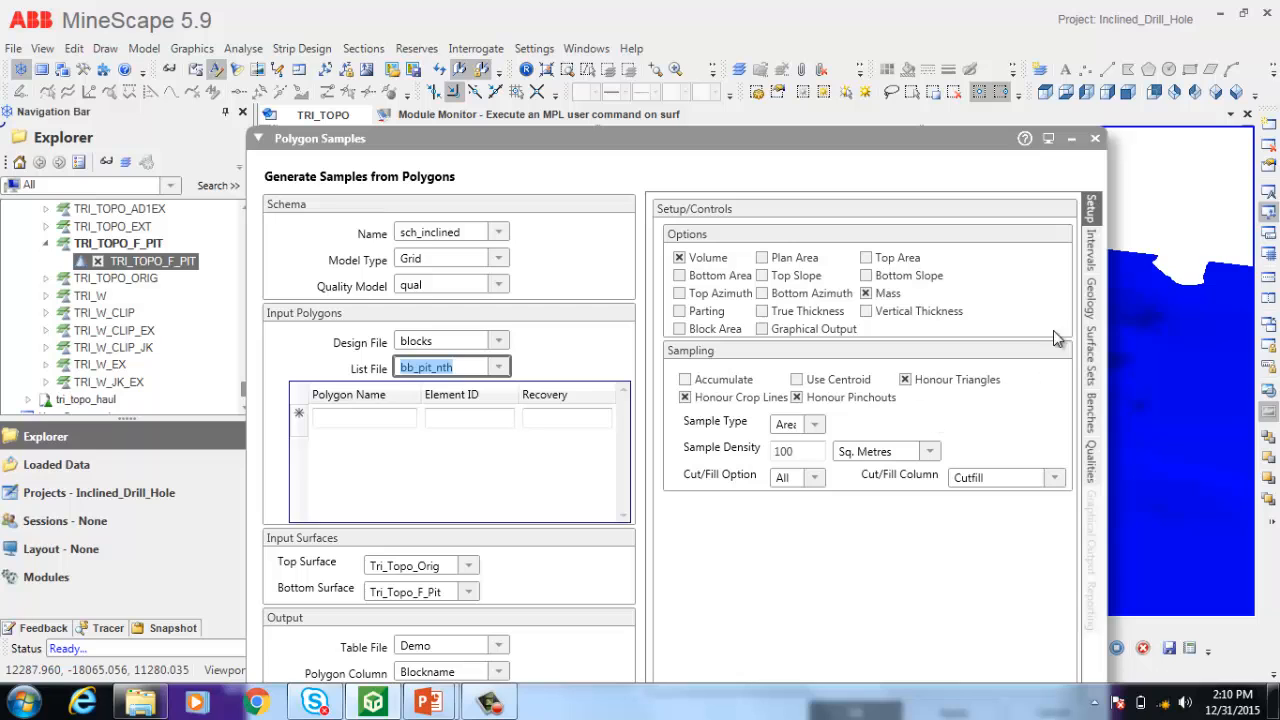
Examine the interval, surface set, bench and quality settings for the polygon samples, and close the form without changes
{"action": "left_click", "coordinate": [1094, 260]}
{"action": "left_click_drag", "start_coordinate": [878, 143], "coordinate": [888, 58]}
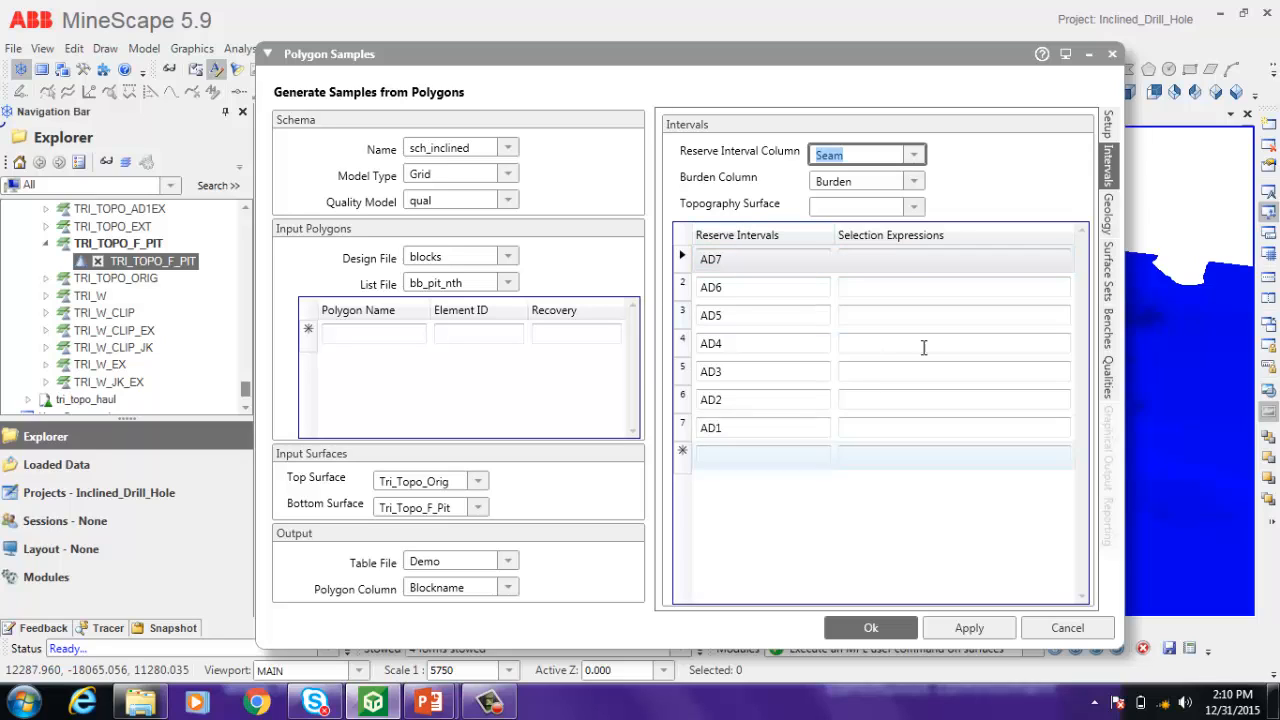
{"action": "left_click", "coordinate": [1108, 268]}
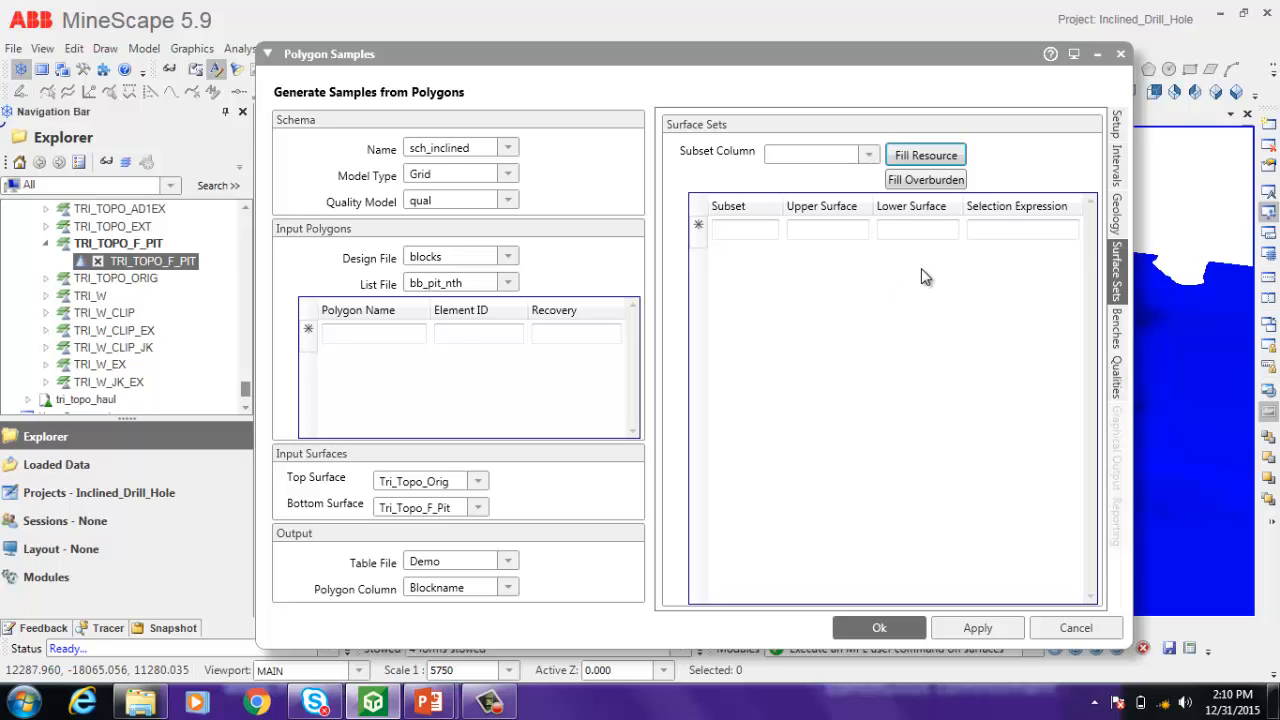
{"action": "left_click", "coordinate": [1115, 333]}
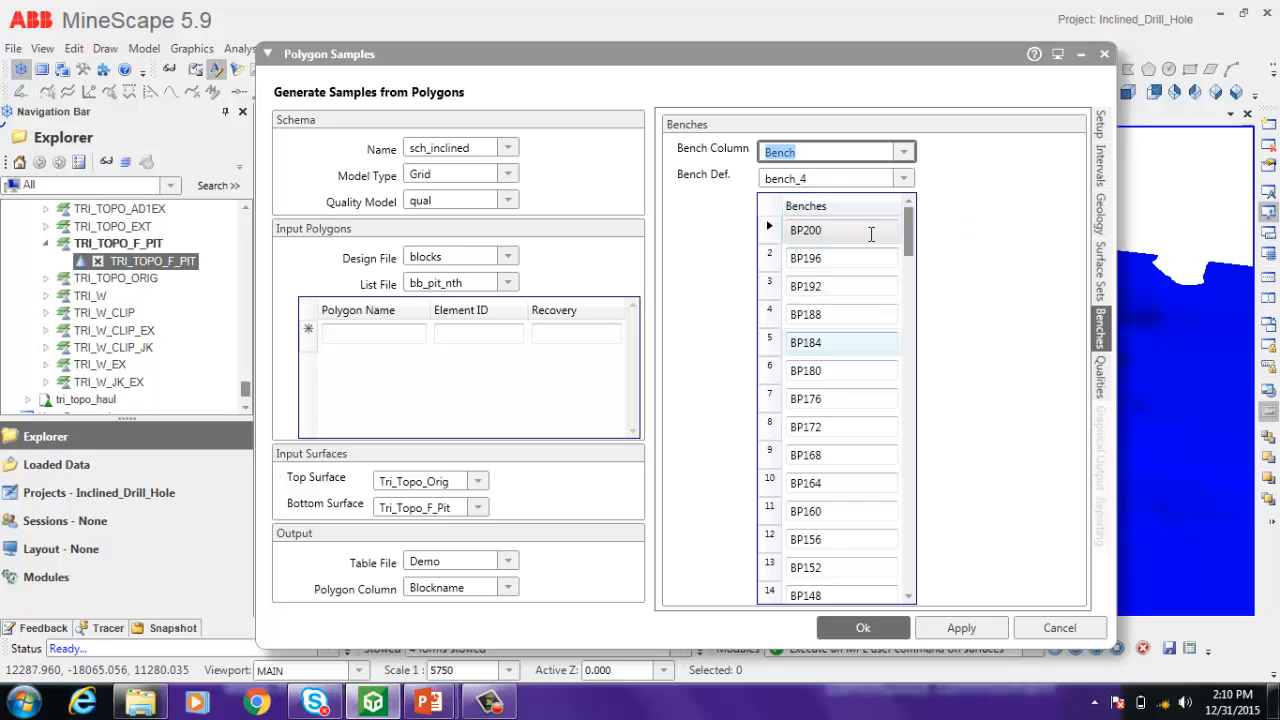
{"action": "left_click", "coordinate": [1102, 378]}
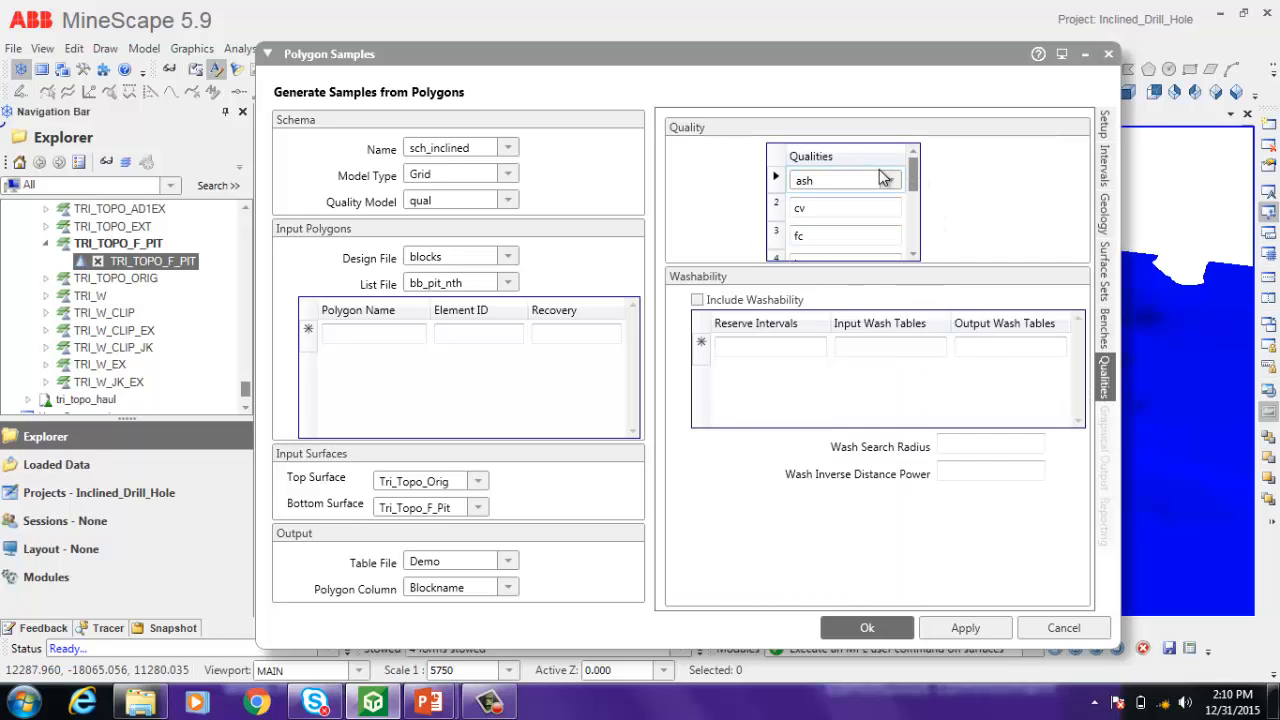
{"action": "left_click", "coordinate": [863, 629]}
{"action": "left_click", "coordinate": [1095, 626]}
Open the Mining Reserves evaluation, examine its table files and loss and dilution settings, and close it without running
{"action": "left_click", "coordinate": [416, 48]}
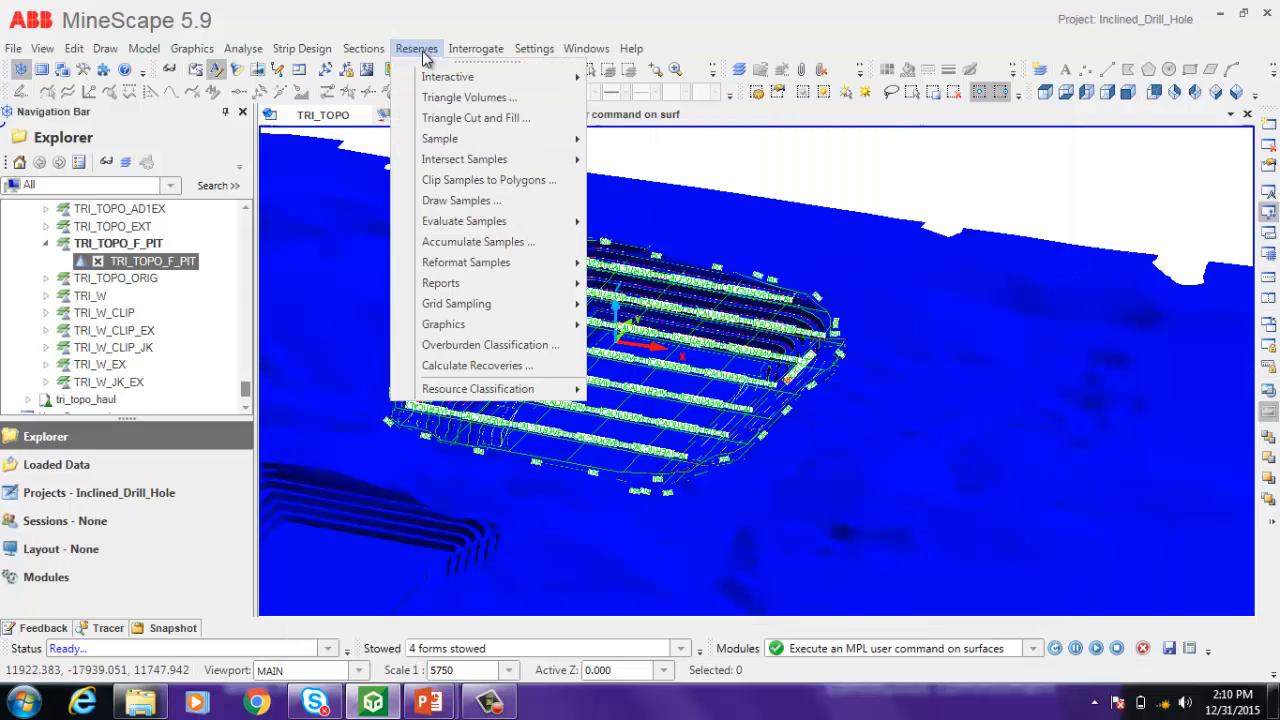
{"action": "mouse_move", "coordinate": [466, 221]}
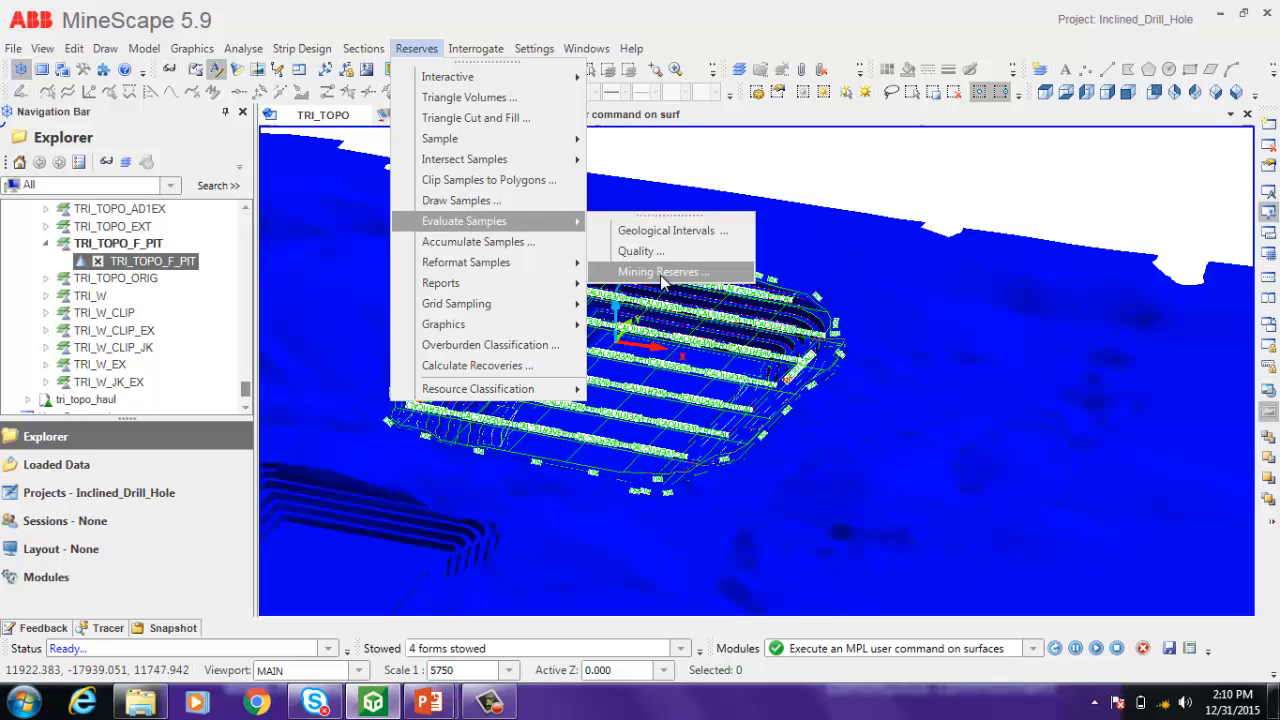
{"action": "left_click", "coordinate": [660, 272]}
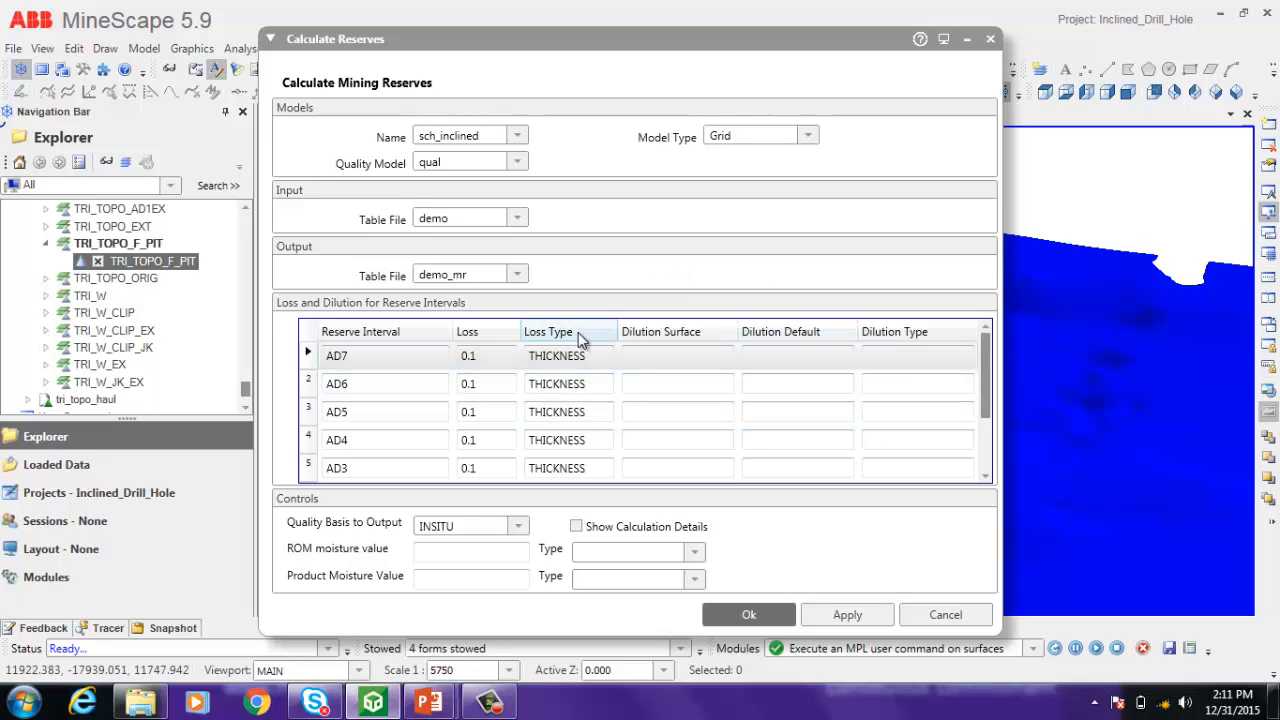
{"action": "left_click", "coordinate": [945, 614]}
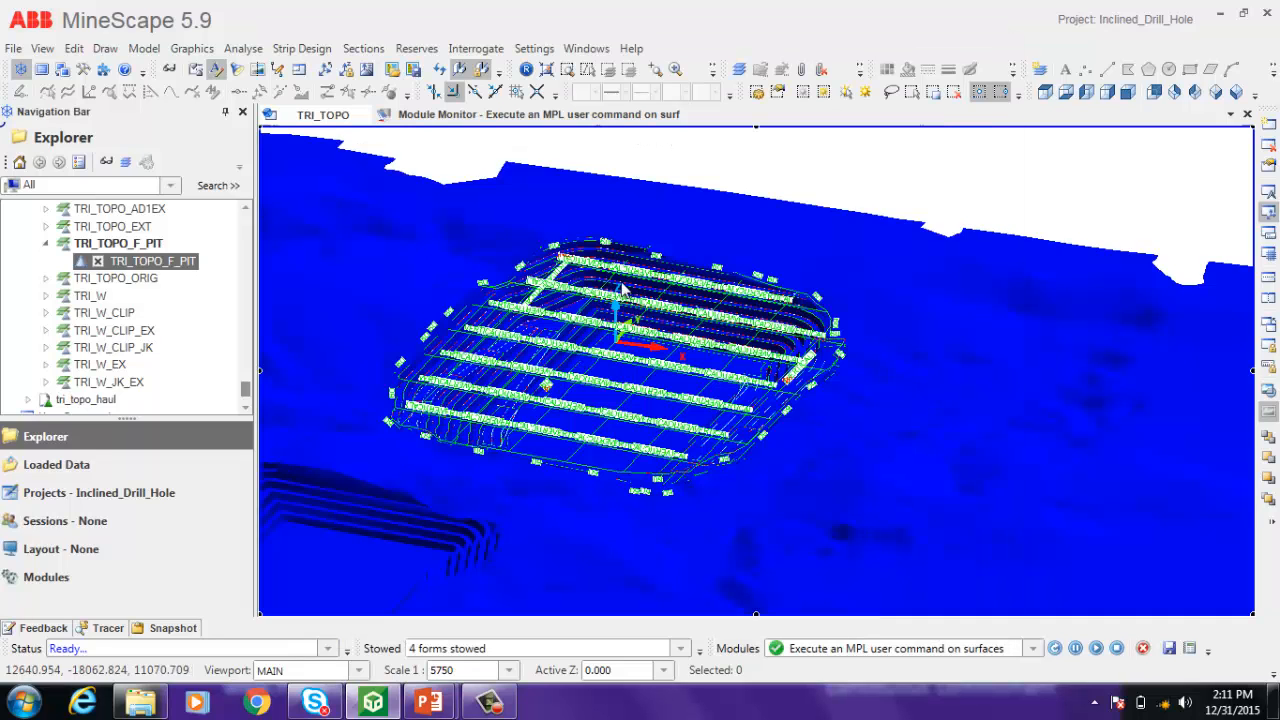
Open Accumulate Samples, examine its input and output table files, and cancel the form
{"action": "left_click", "coordinate": [416, 48]}
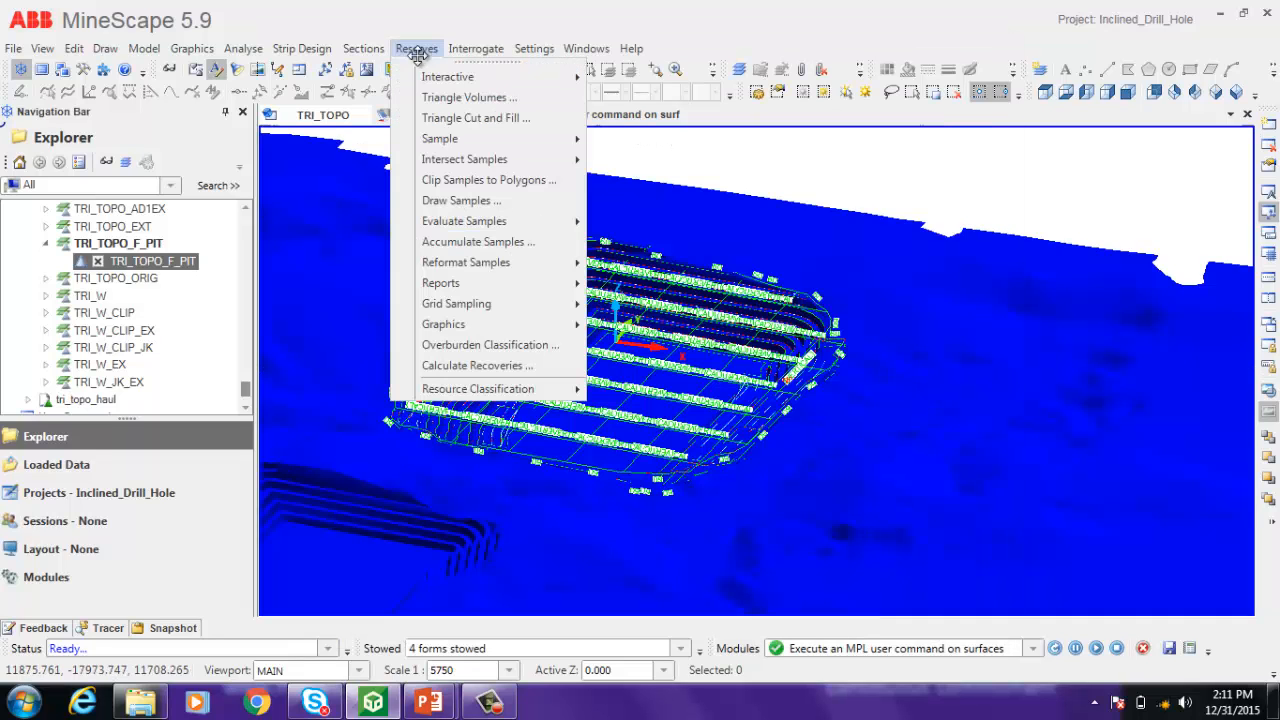
{"action": "left_click", "coordinate": [476, 246]}
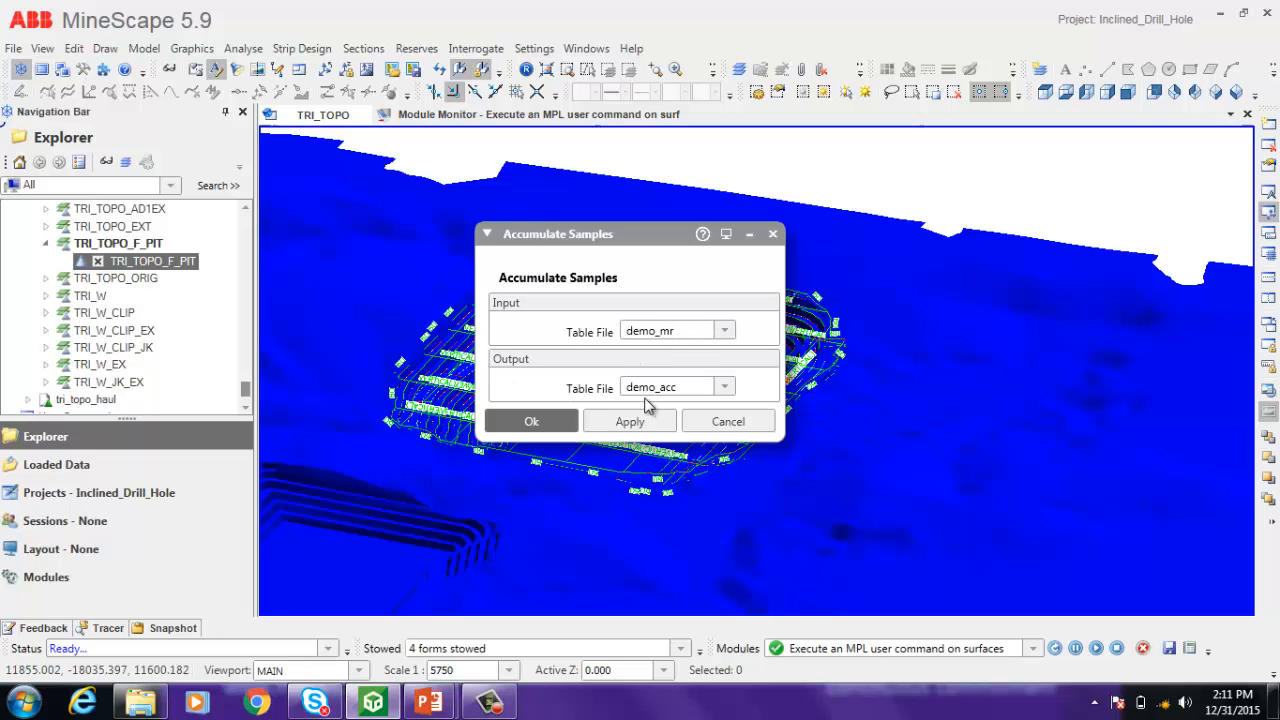
{"action": "left_click", "coordinate": [729, 422]}
Open the interval reformatting of samples, examine its table files, reporting controls and output qualities, and cancel the form
{"action": "left_click", "coordinate": [432, 50]}
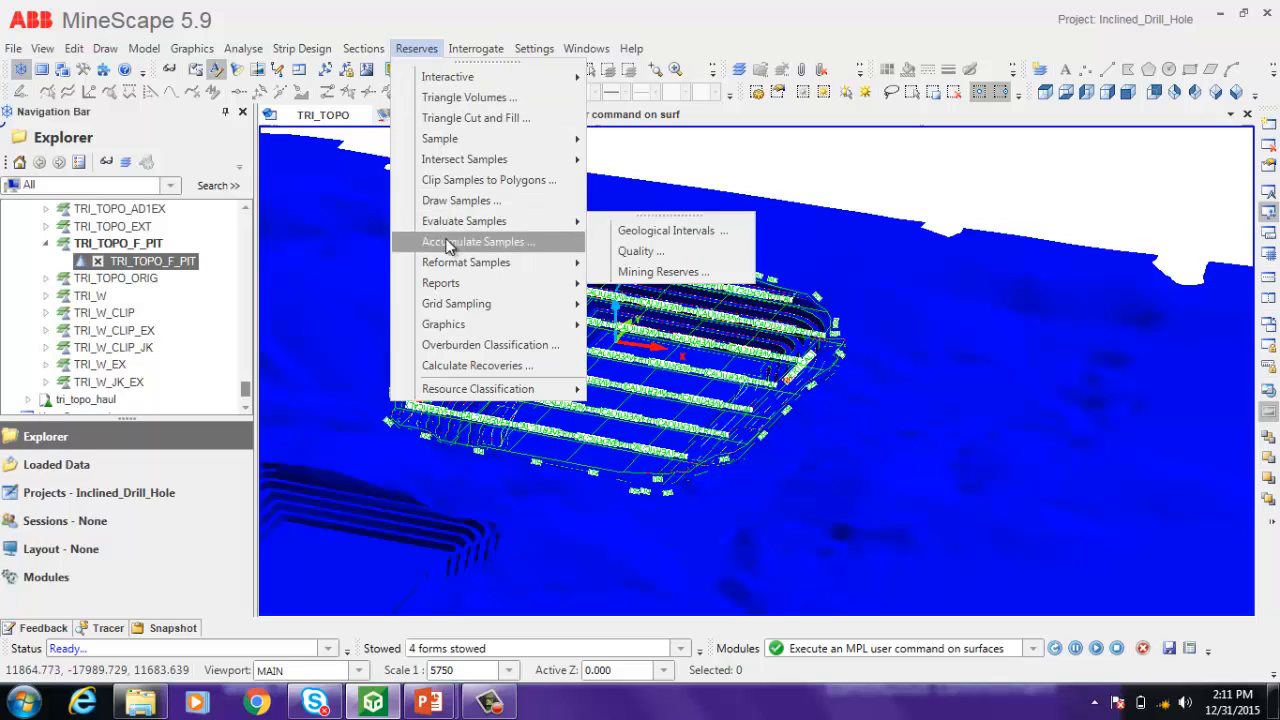
{"action": "mouse_move", "coordinate": [474, 266]}
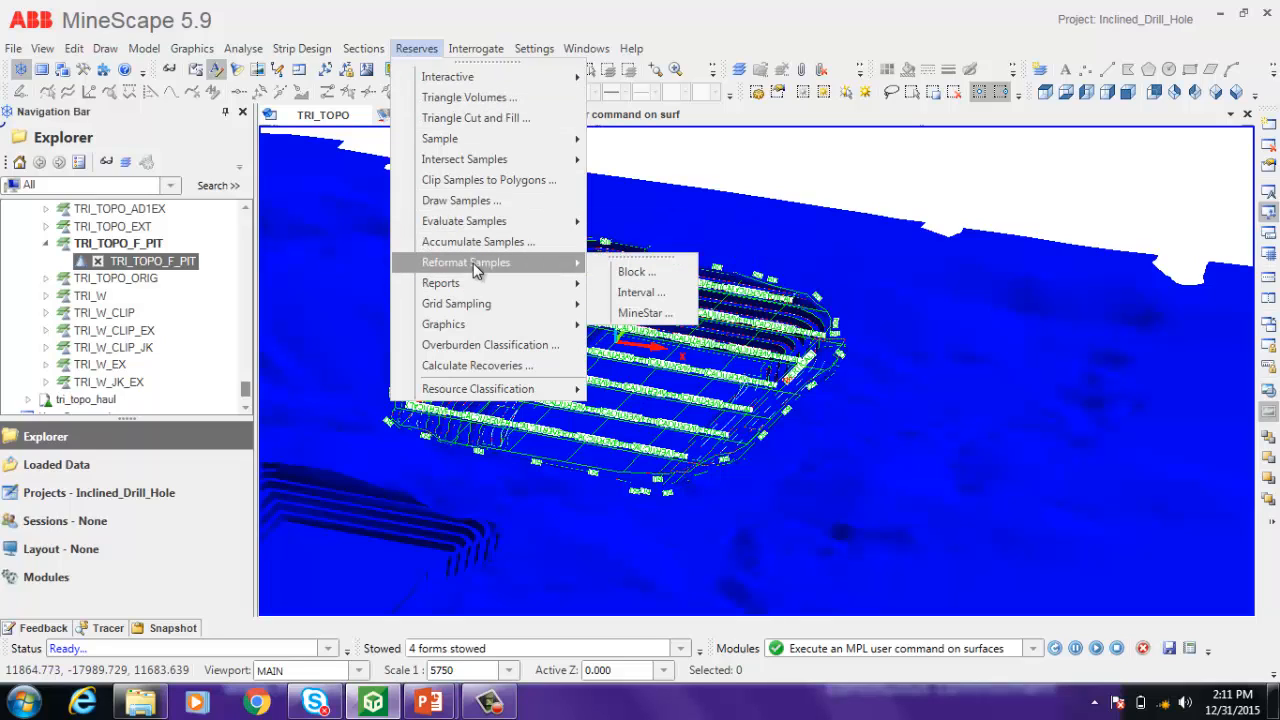
{"action": "left_click", "coordinate": [633, 293]}
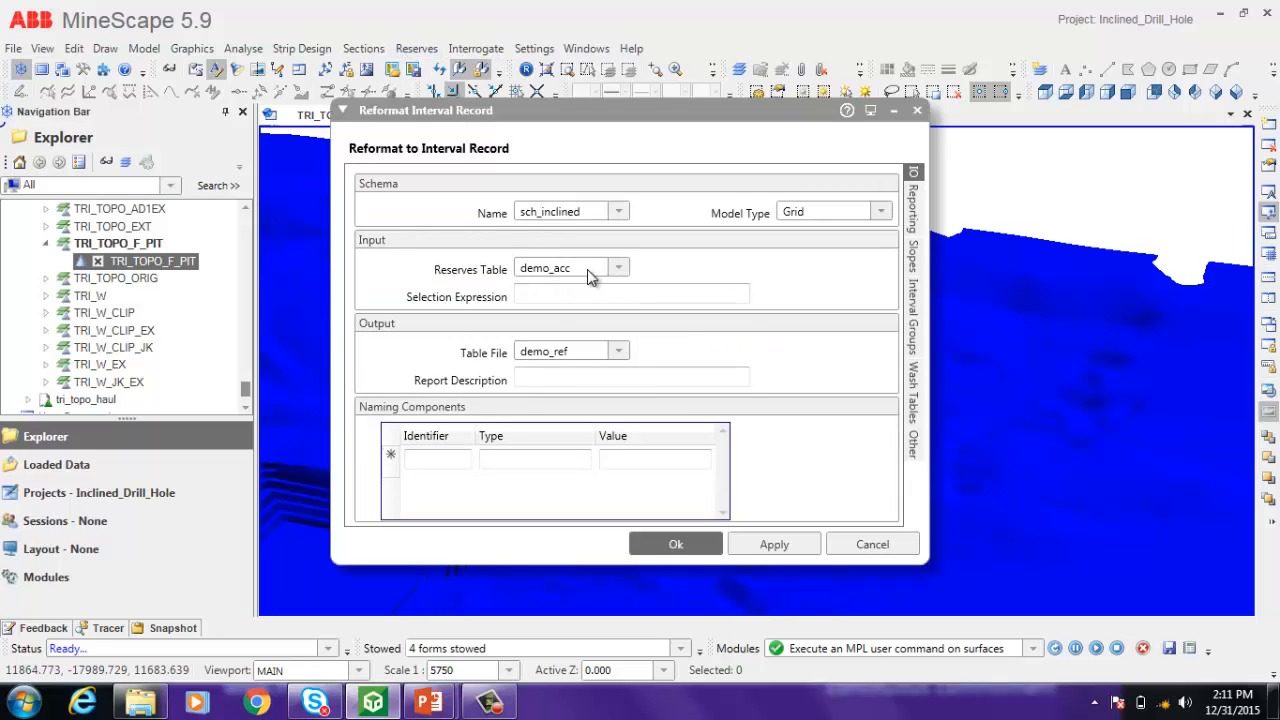
{"action": "left_click", "coordinate": [912, 210]}
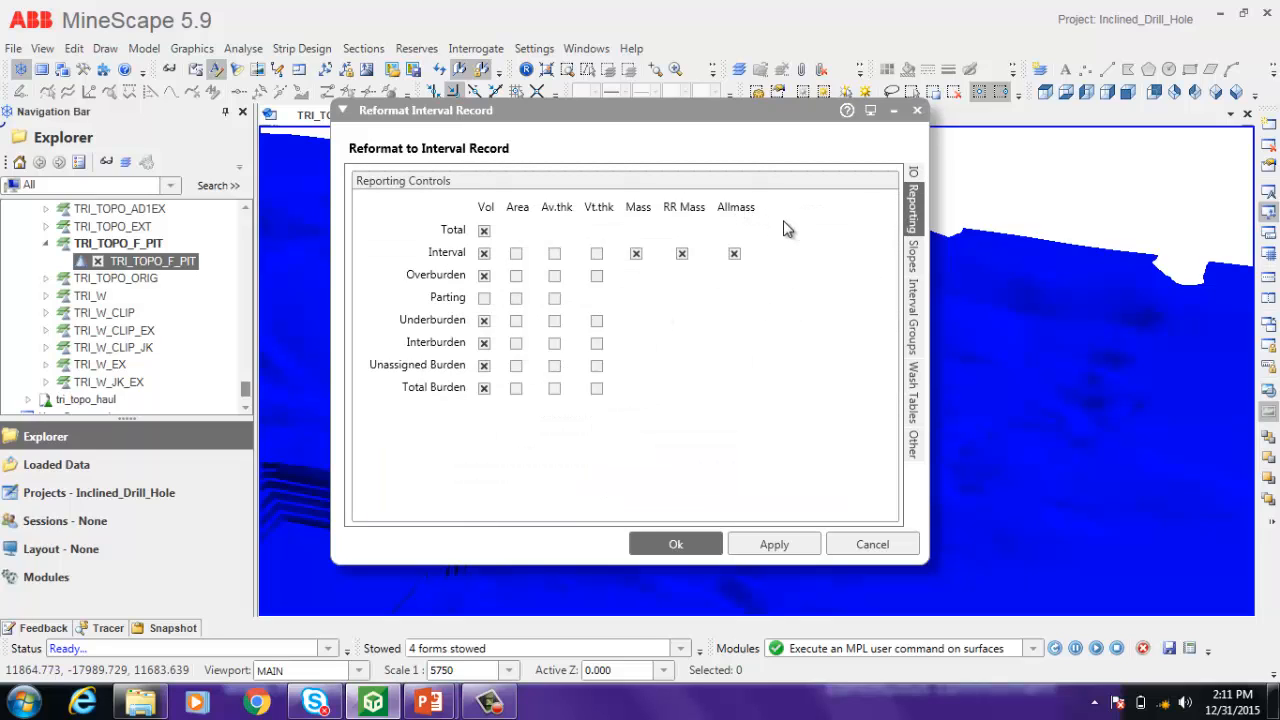
{"action": "left_click", "coordinate": [484, 298]}
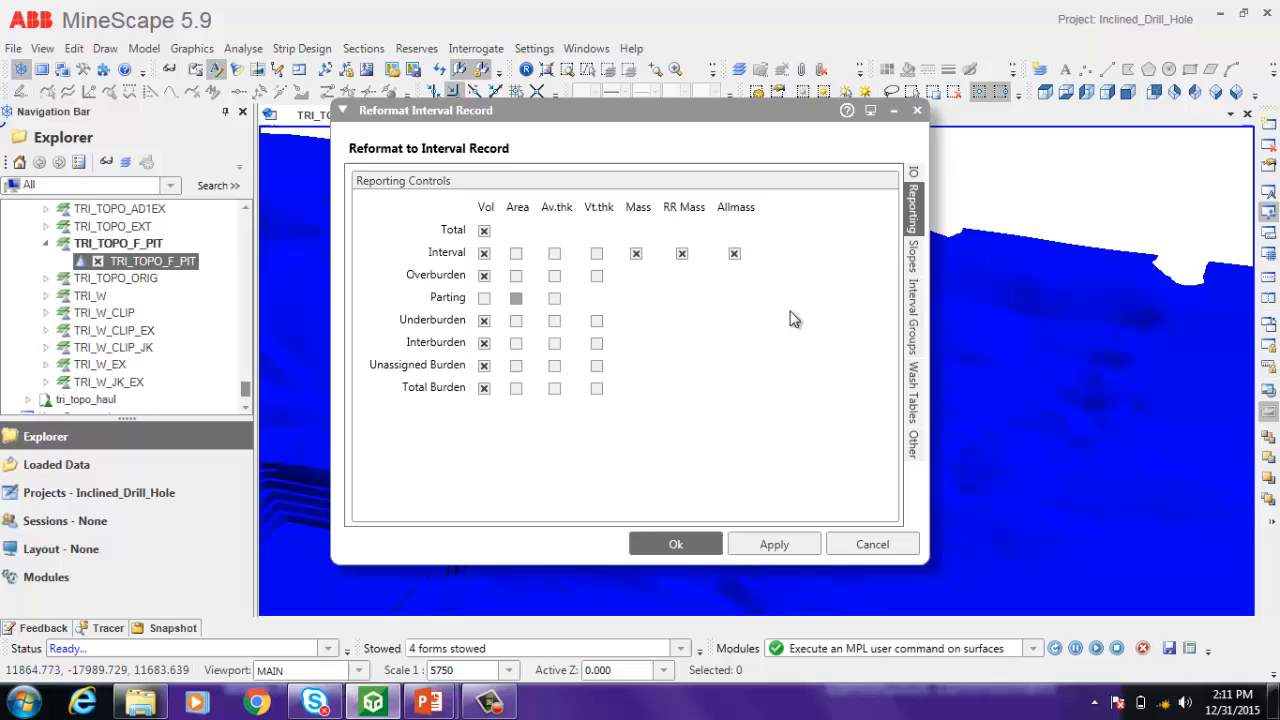
{"action": "left_click", "coordinate": [912, 446]}
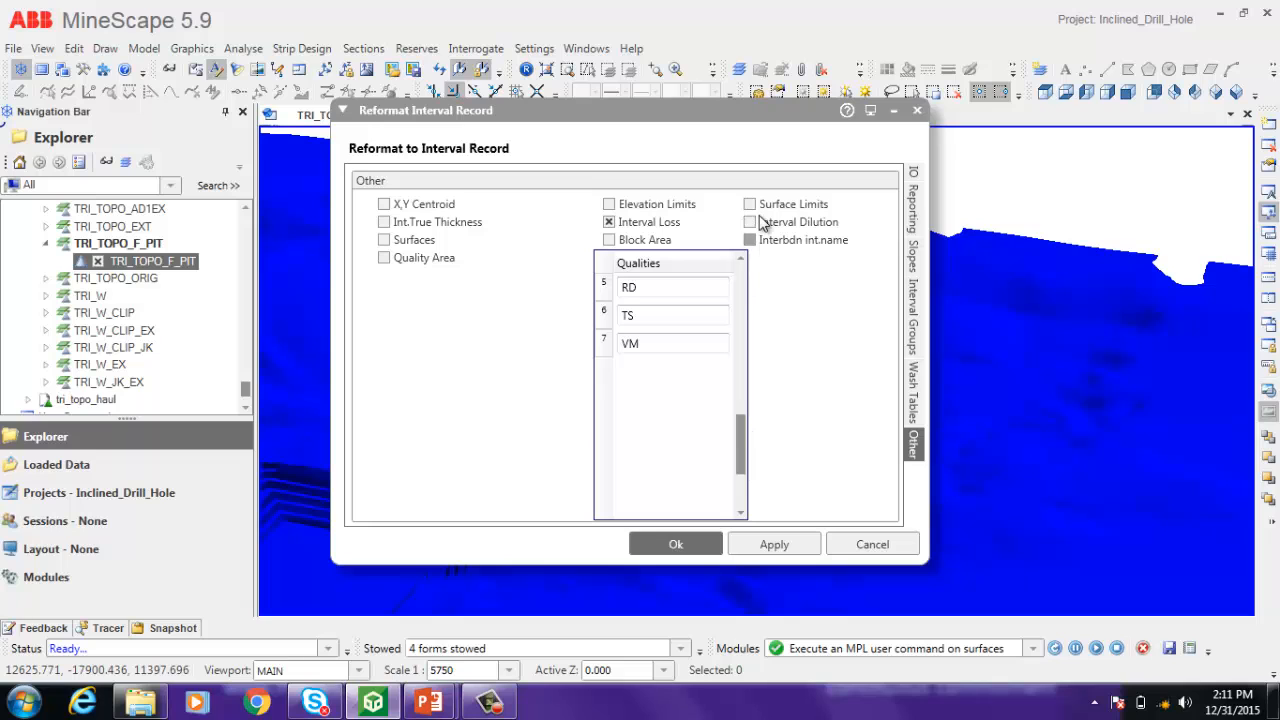
{"action": "left_click_drag", "start_coordinate": [735, 435], "coordinate": [738, 288]}
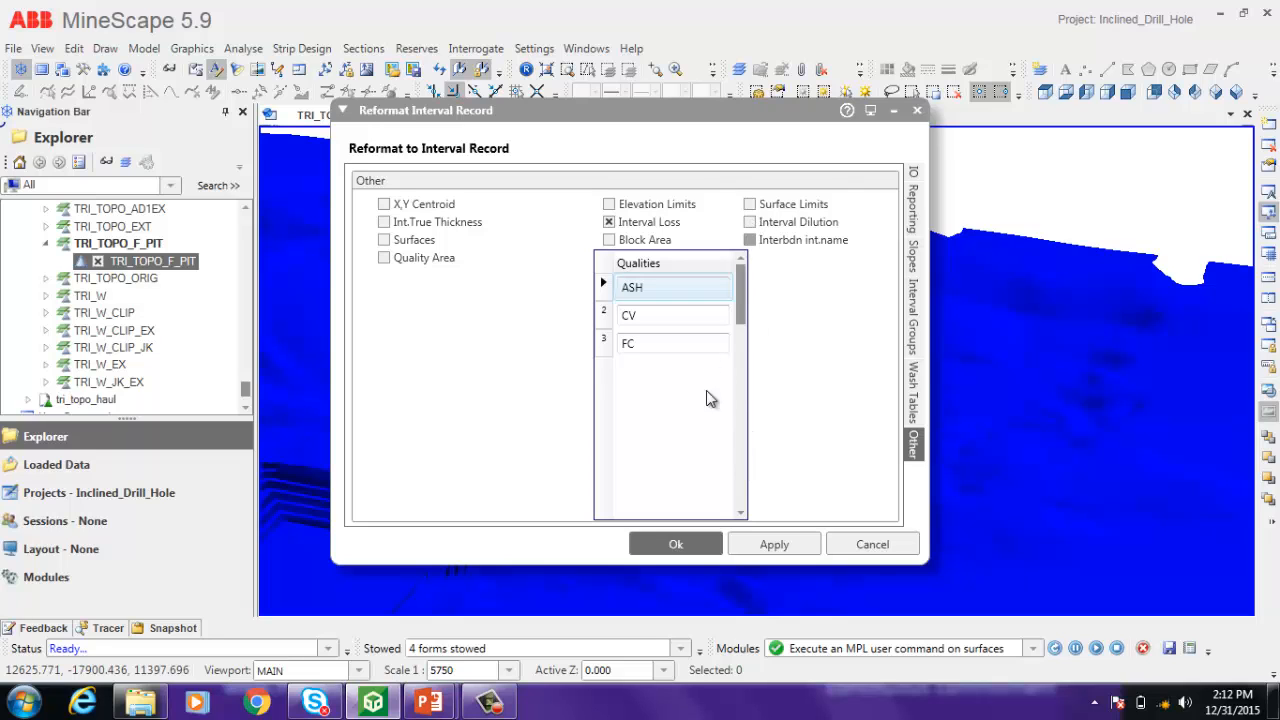
{"action": "left_click", "coordinate": [872, 544]}
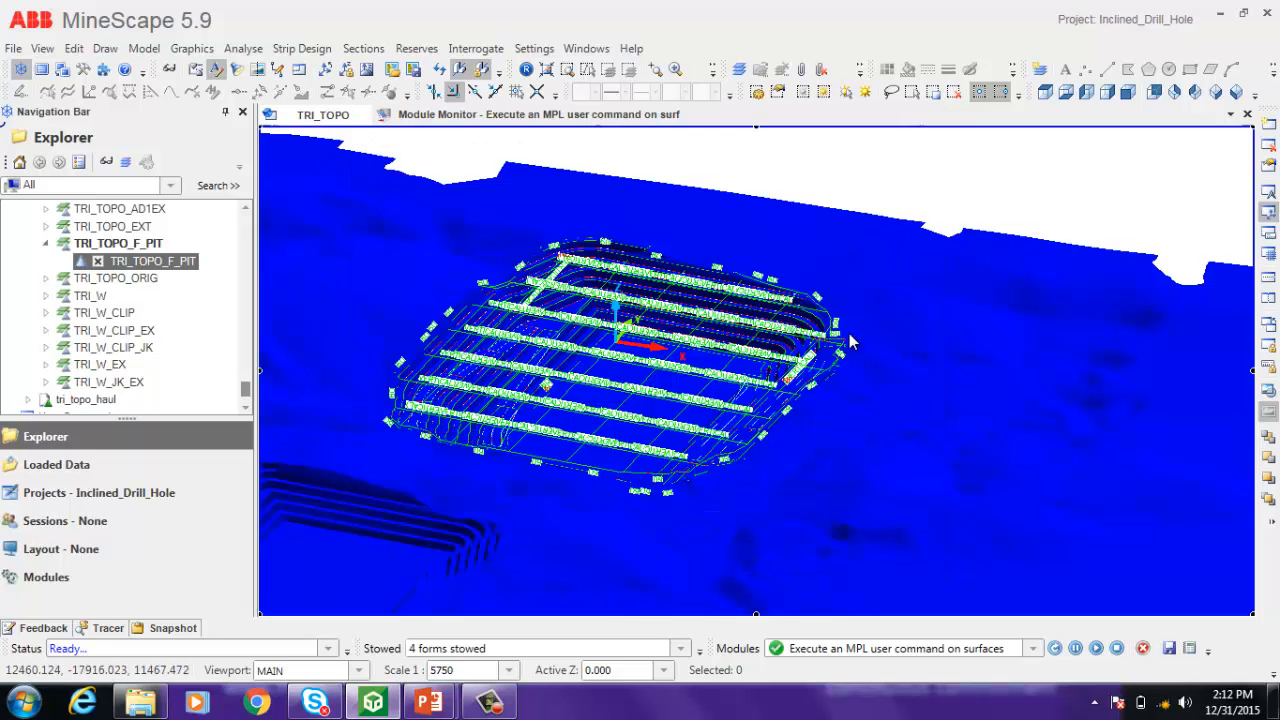
Open the Excel export for the generic table demo_ref, examine its columns and output settings, and cancel the export
{"action": "mouse_move", "coordinate": [848, 342]}
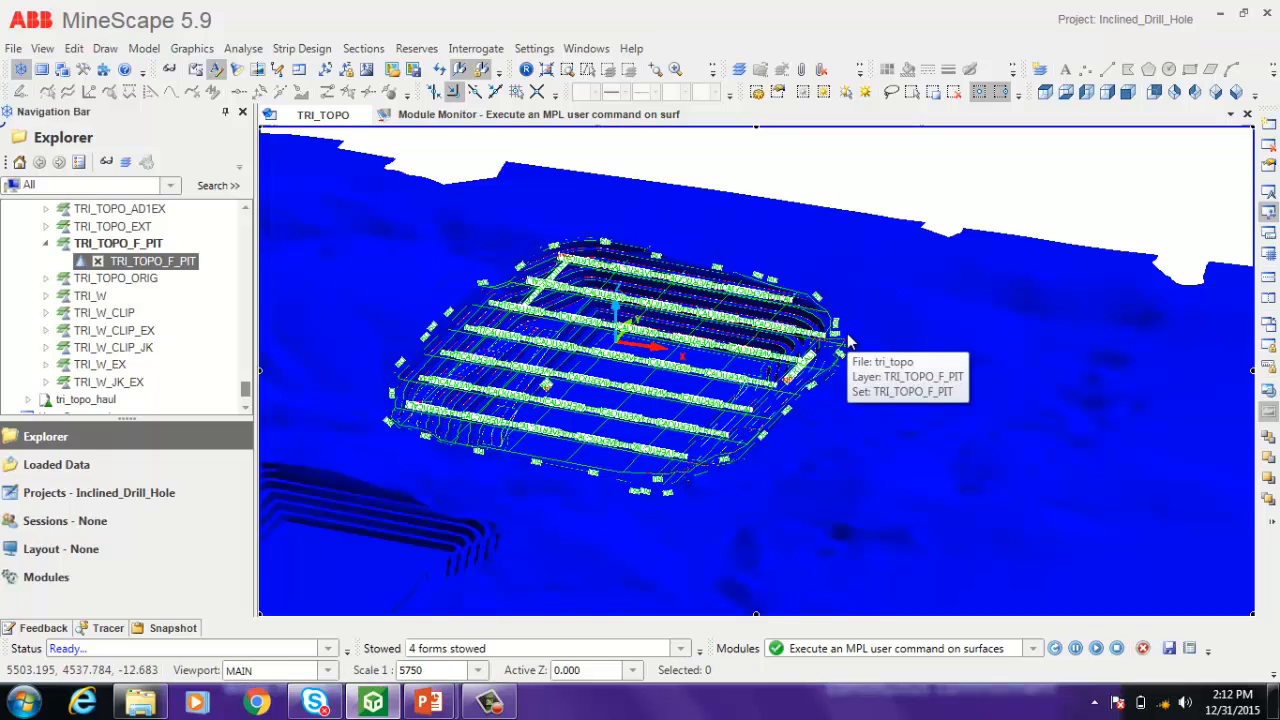
{"action": "left_click_drag", "start_coordinate": [245, 390], "coordinate": [246, 313]}
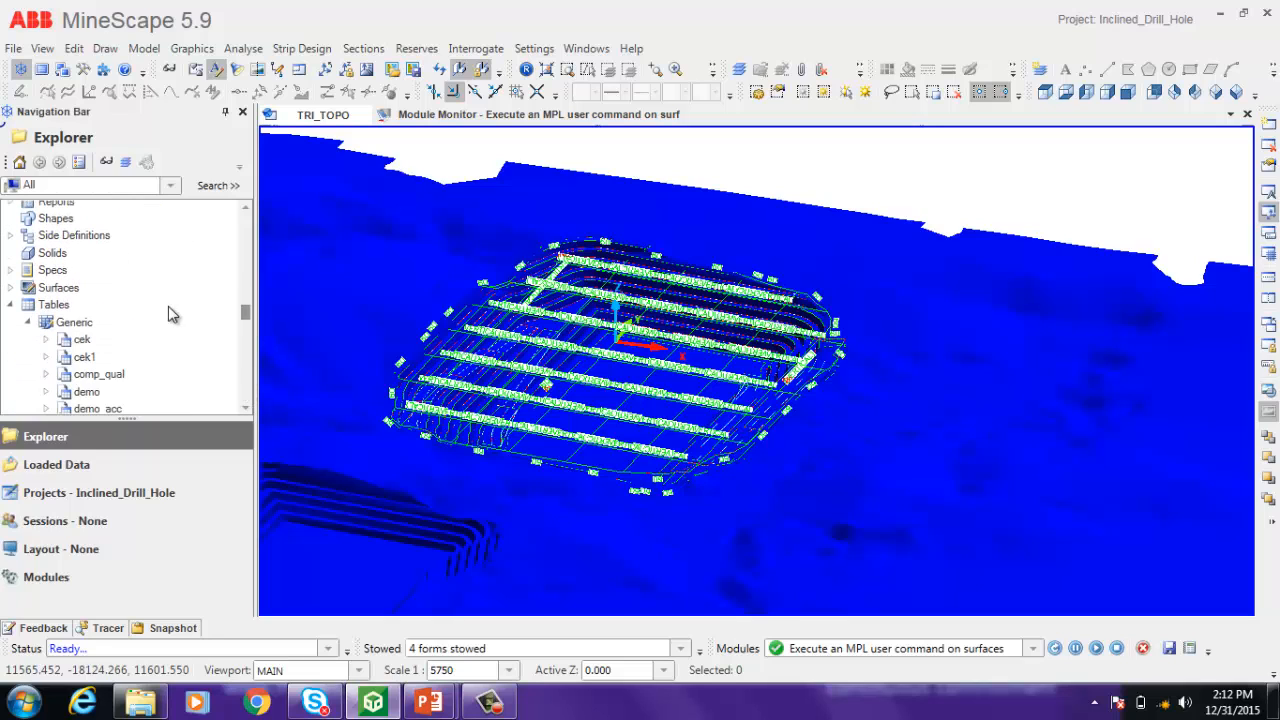
{"action": "scroll", "coordinate": [108, 356], "scroll_direction": "down", "scroll_amount": 2}
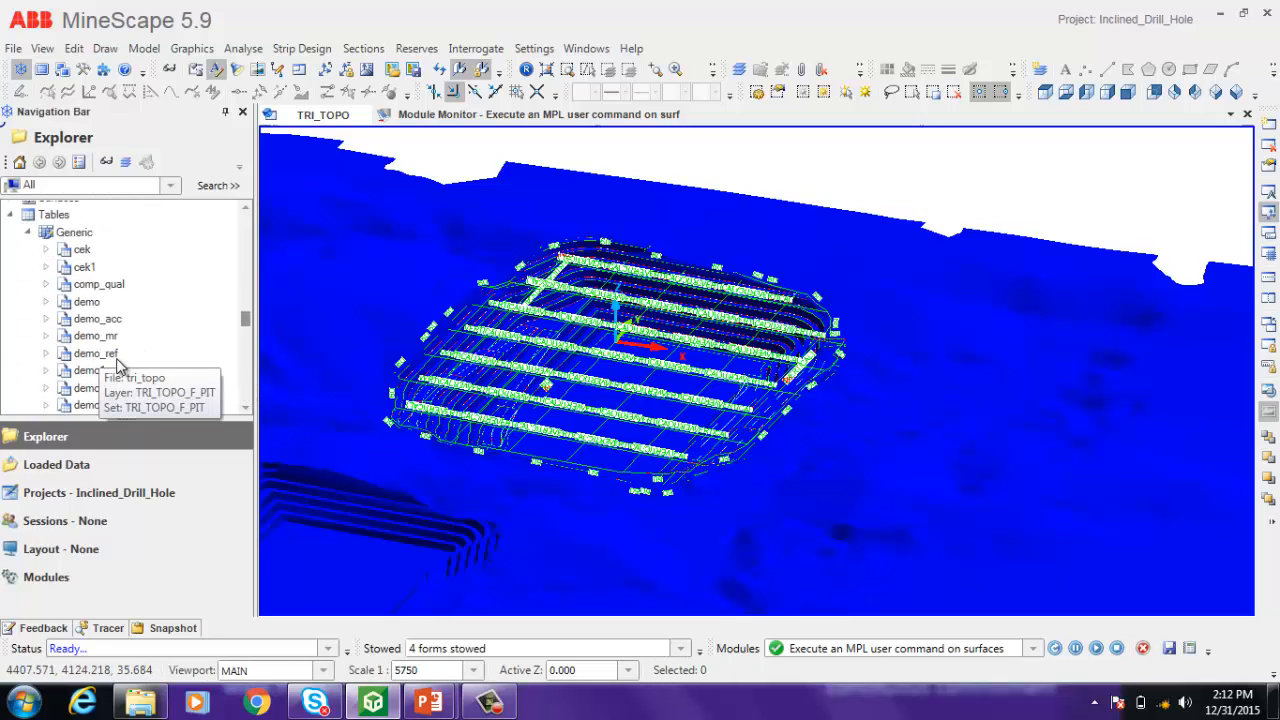
{"action": "left_click", "coordinate": [109, 356]}
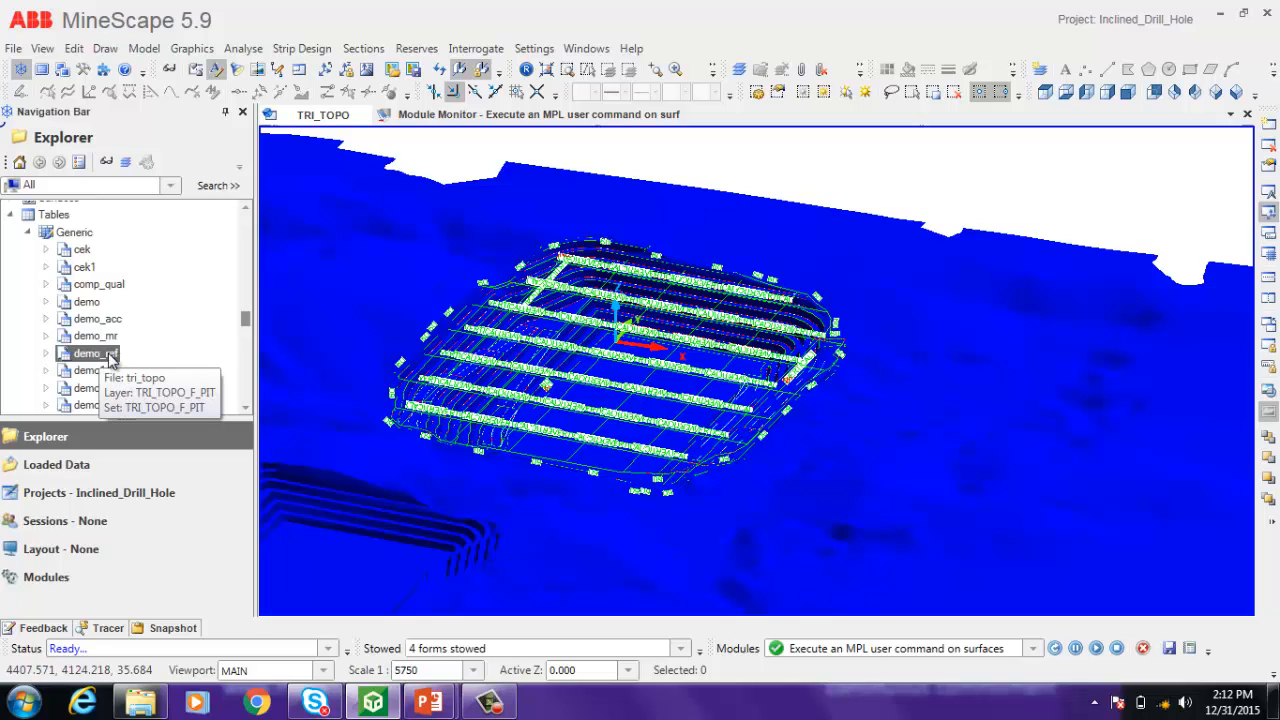
{"action": "right_click", "coordinate": [109, 356]}
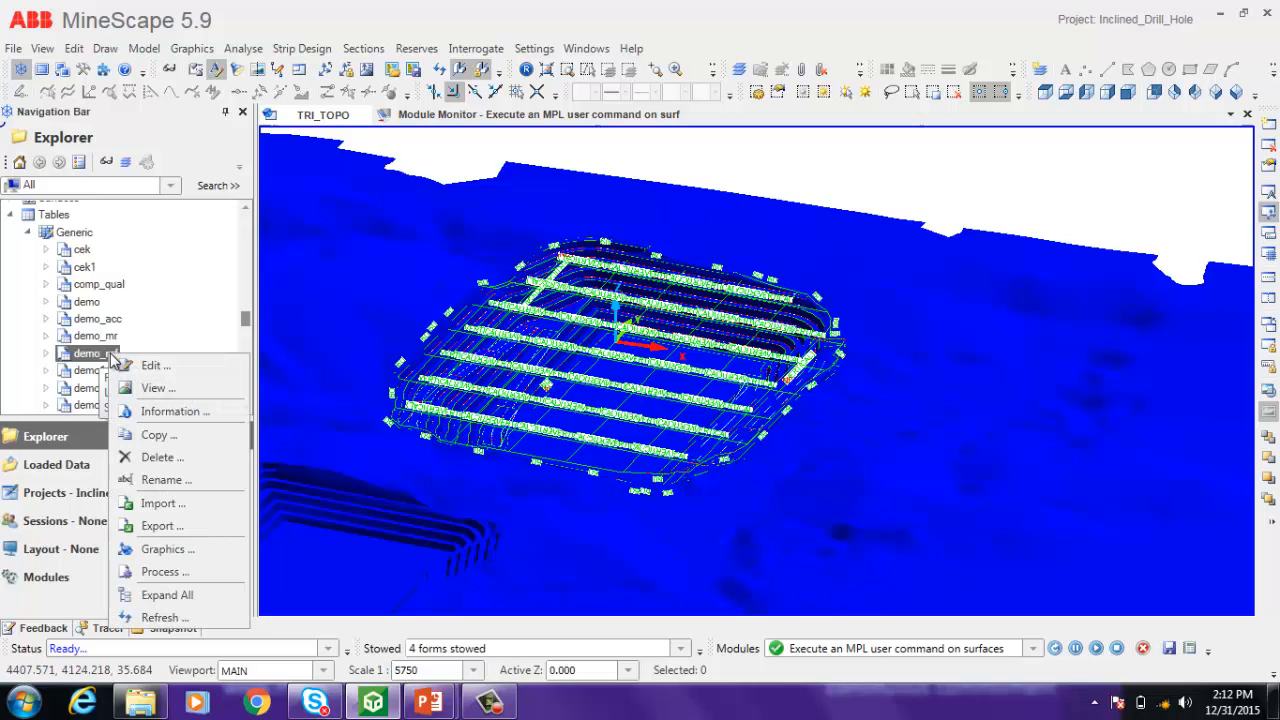
{"action": "left_click", "coordinate": [185, 523]}
{"action": "left_click", "coordinate": [666, 193]}
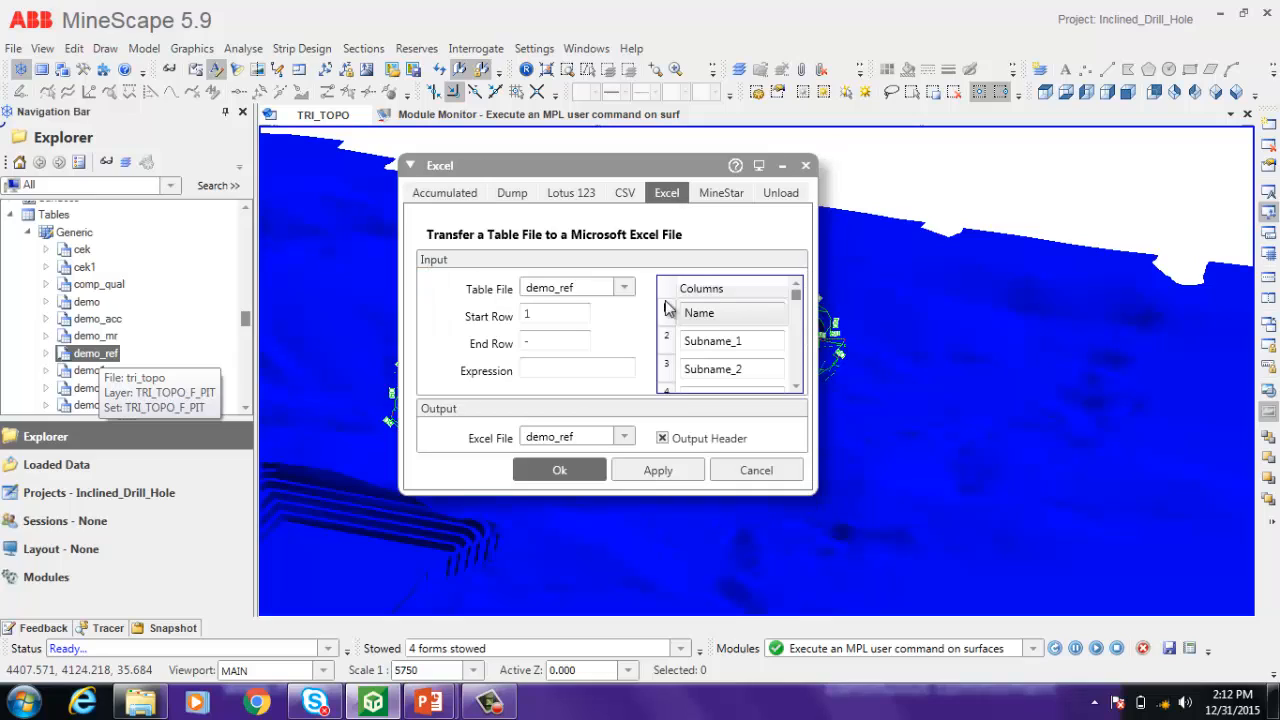
{"action": "left_click", "coordinate": [667, 309]}
{"action": "left_click", "coordinate": [756, 469]}
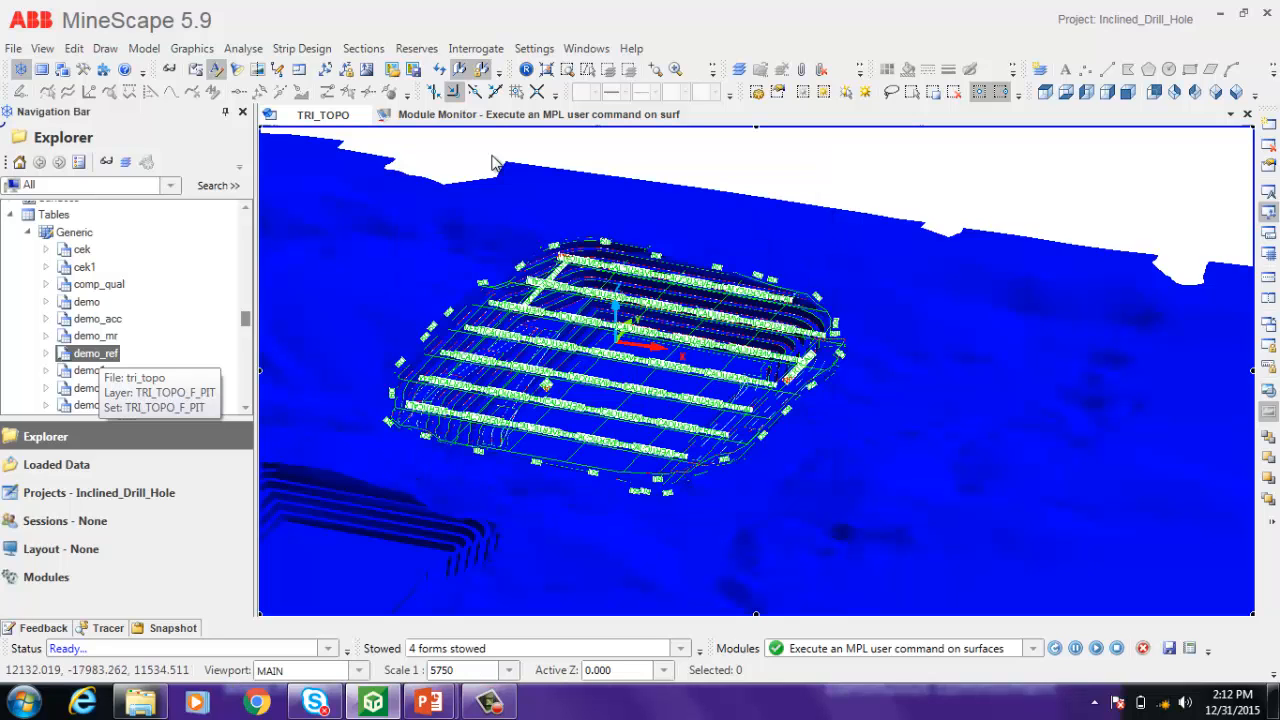
Reopen the Mining Reserves evaluation, check its models and its input and output table files, and cancel the form
{"action": "left_click", "coordinate": [427, 55]}
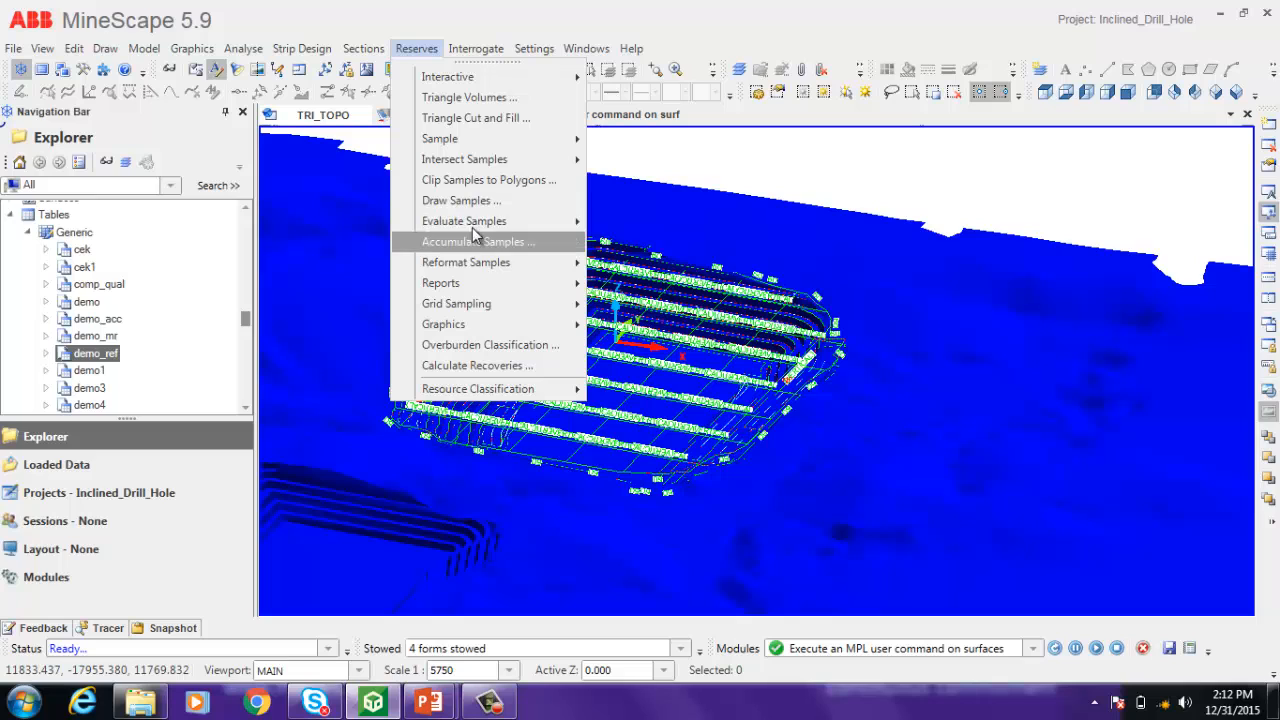
{"action": "mouse_move", "coordinate": [477, 228]}
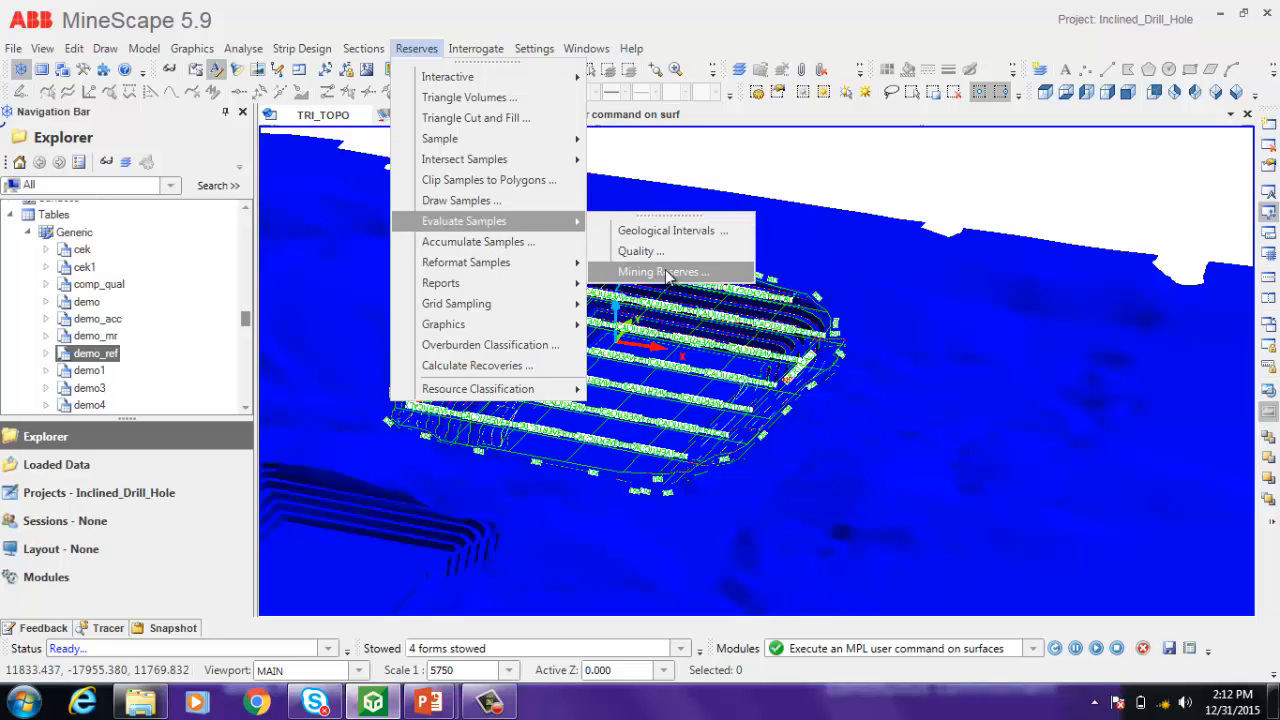
{"action": "left_click", "coordinate": [667, 273]}
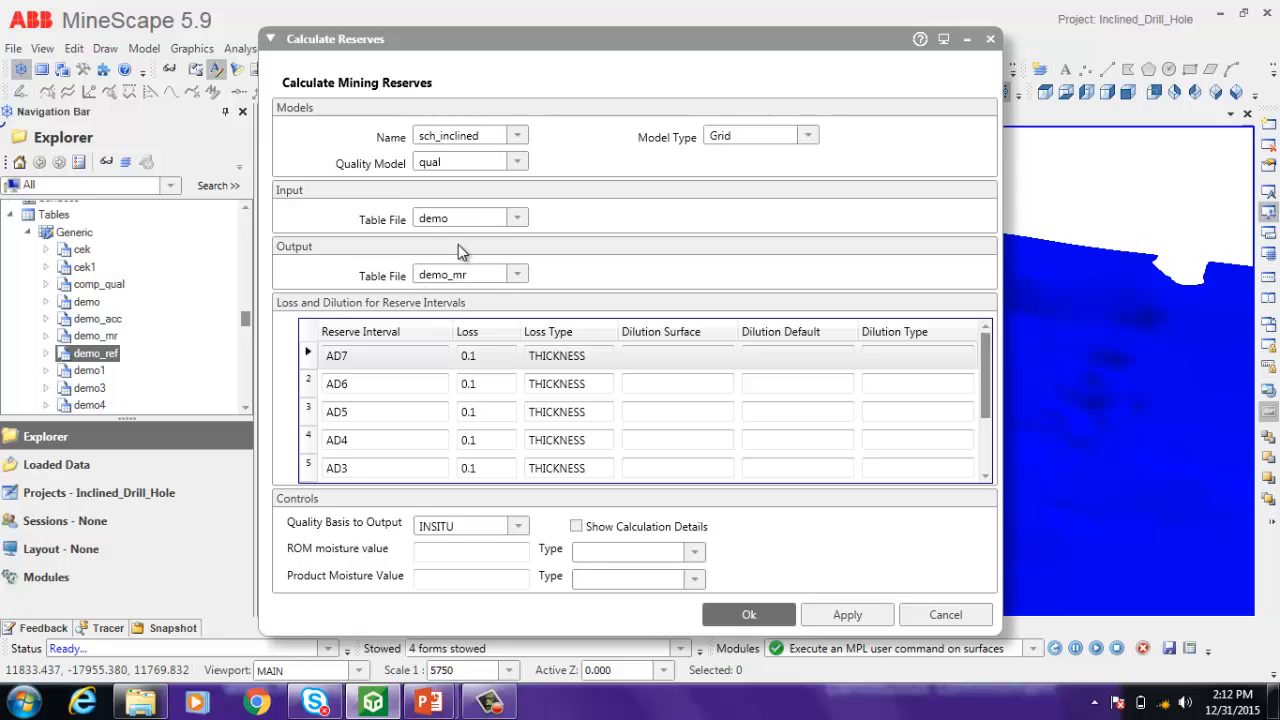
{"action": "left_click", "coordinate": [930, 615]}
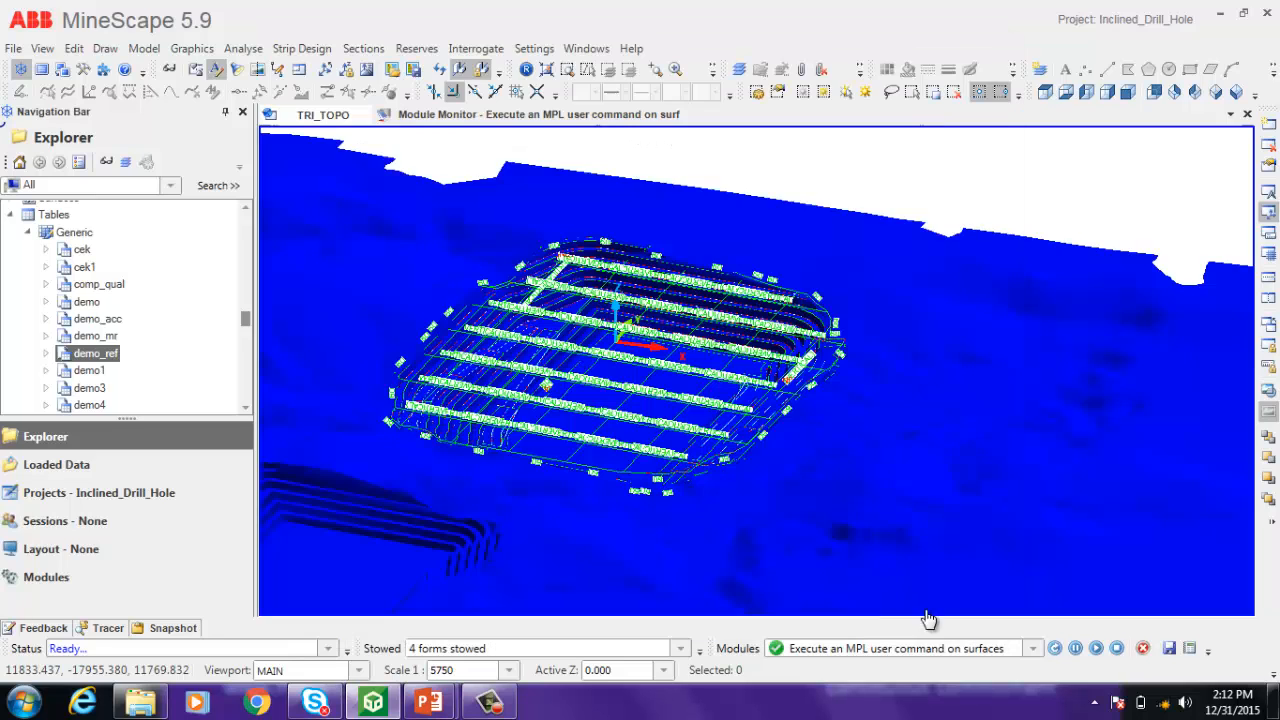
Open the CSV export for the generic table demo_mr and examine its columns, row range and output settings
{"action": "left_click", "coordinate": [100, 336]}
{"action": "right_click", "coordinate": [108, 338]}
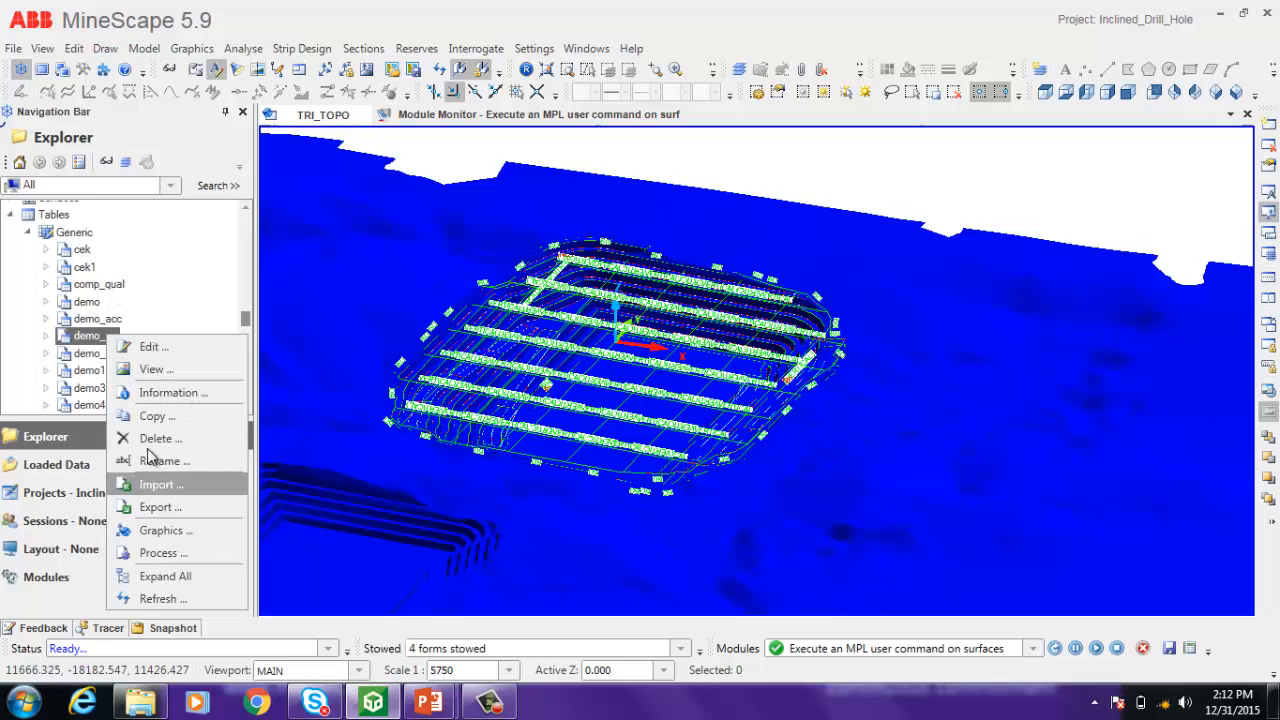
{"action": "left_click", "coordinate": [160, 507]}
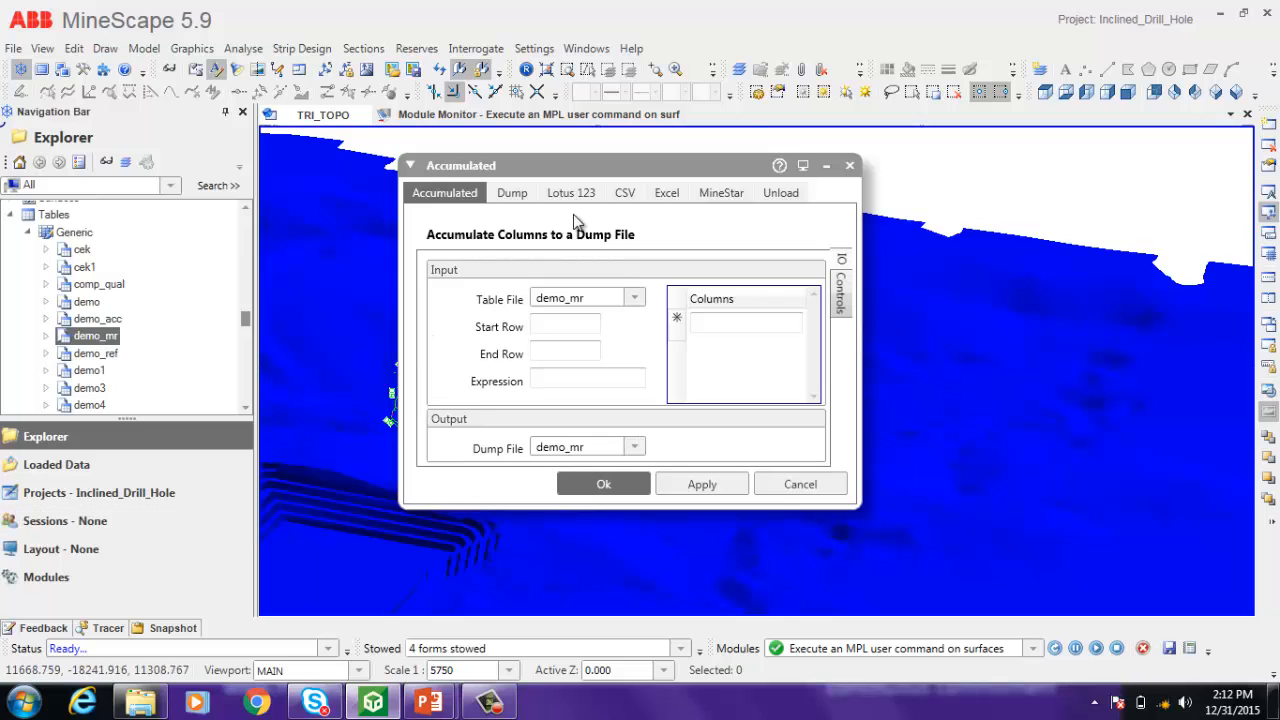
{"action": "left_click", "coordinate": [619, 194]}
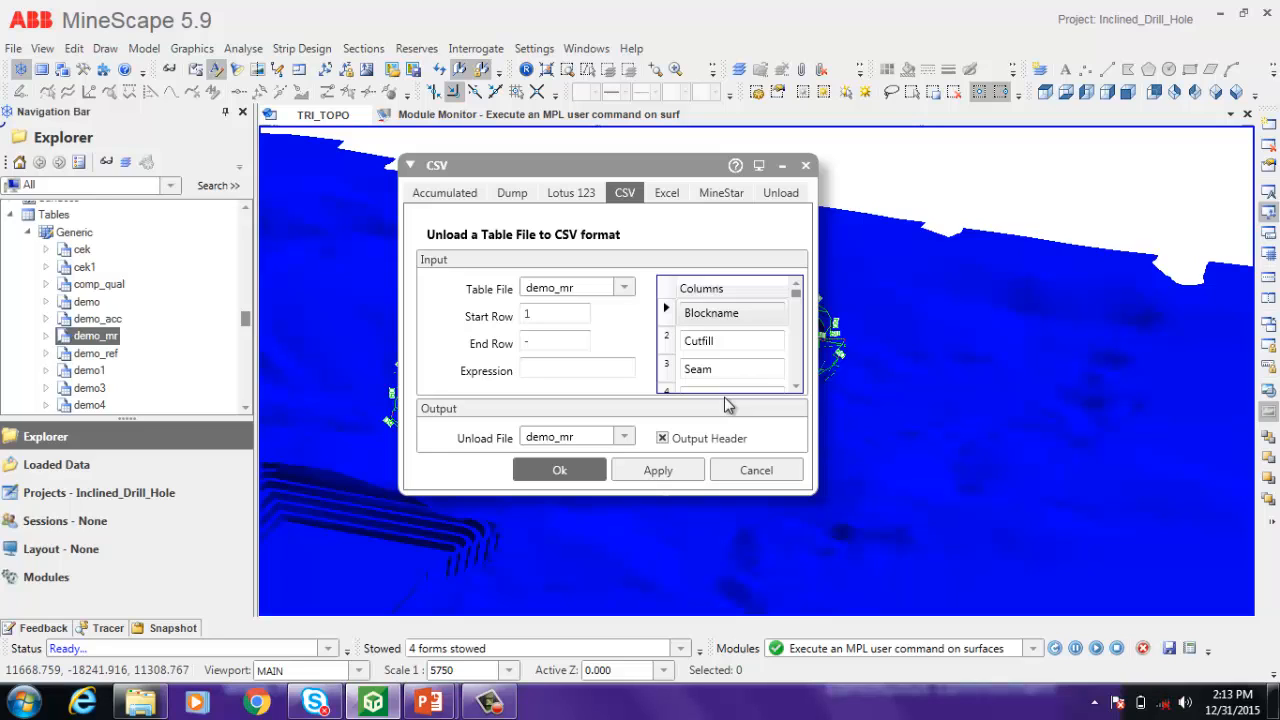
Switch to the PowerPoint slide show displaying the More Information contact slide
{"action": "key", "text": "alt+Tab"}
{"action": "key", "text": "alt+Tab"}
{"action": "key", "text": "alt+Tab"}
{"action": "key", "text": "alt+Tab"}
{"action": "key", "text": "alt+Tab"}
{"action": "key", "text": "alt+Tab"}
{"action": "key", "text": "alt+Tab"}
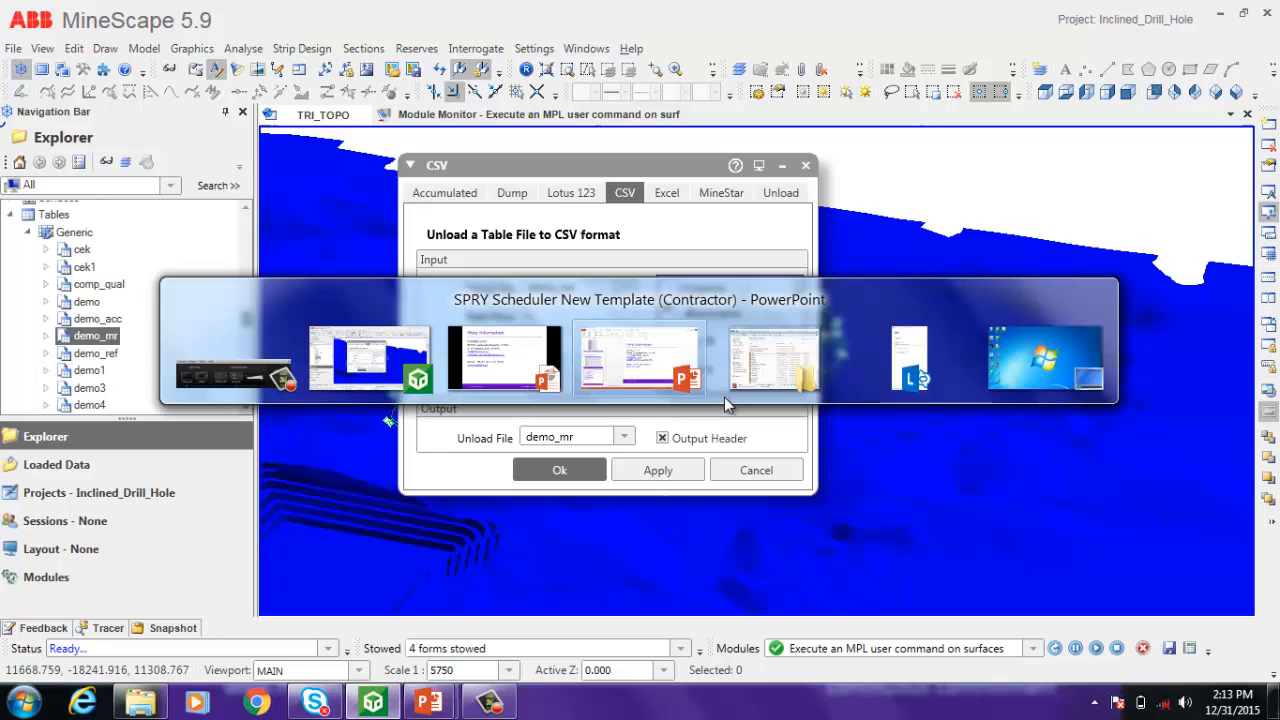
{"action": "key", "text": "alt+Tab"}
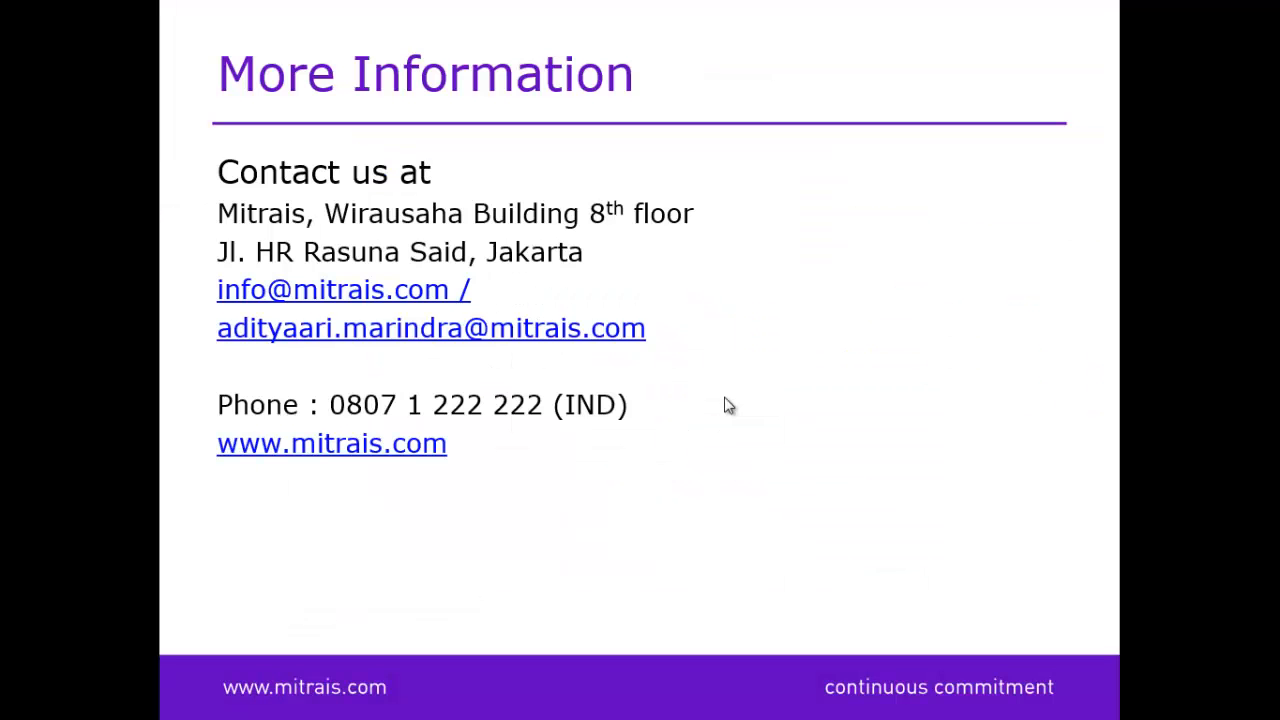